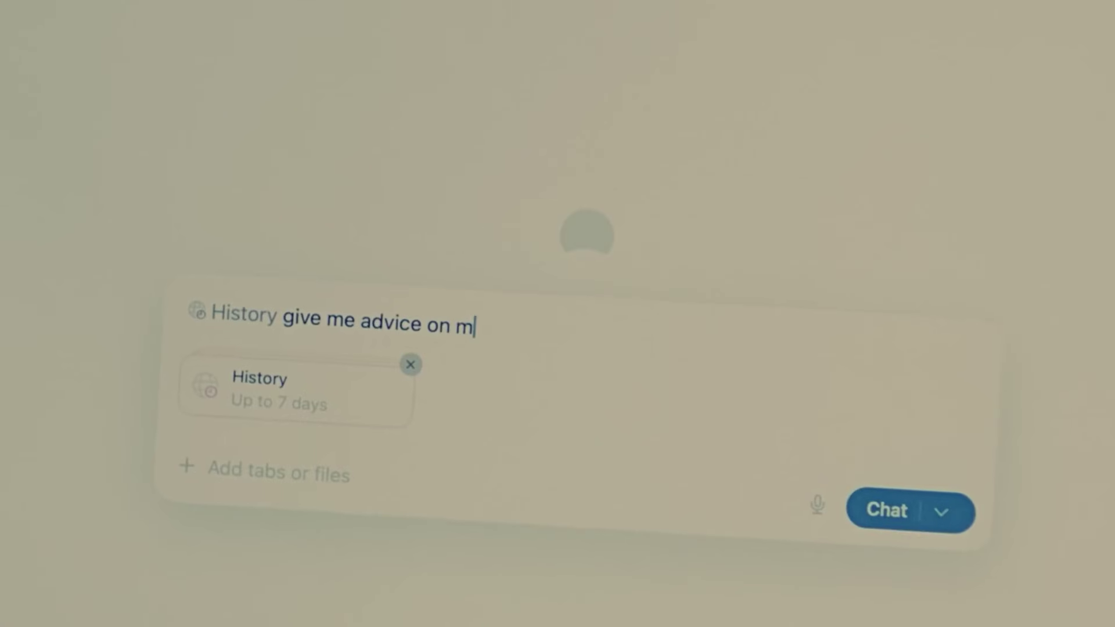
Type a prompt asking for advice on your current project, with the last 7 days of History attached
{"action": "type", "text": "y current pro"}
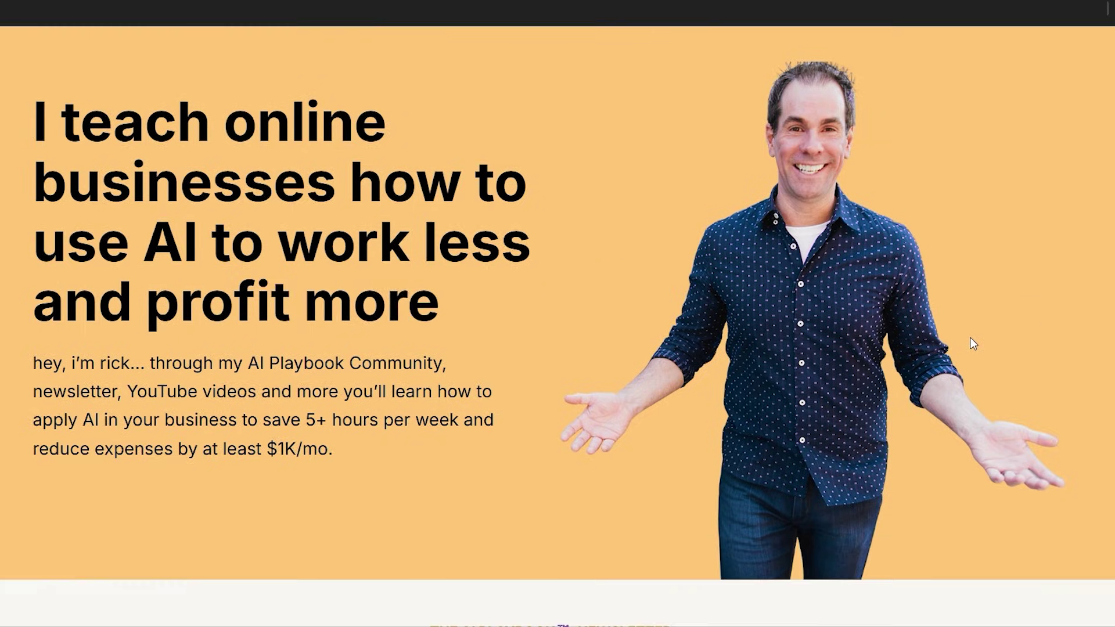
Scroll through the website and the Skool AI Playbook community's Classroom course cards
{"action": "scroll", "coordinate": [973, 353], "scroll_direction": "down", "scroll_amount": 15}
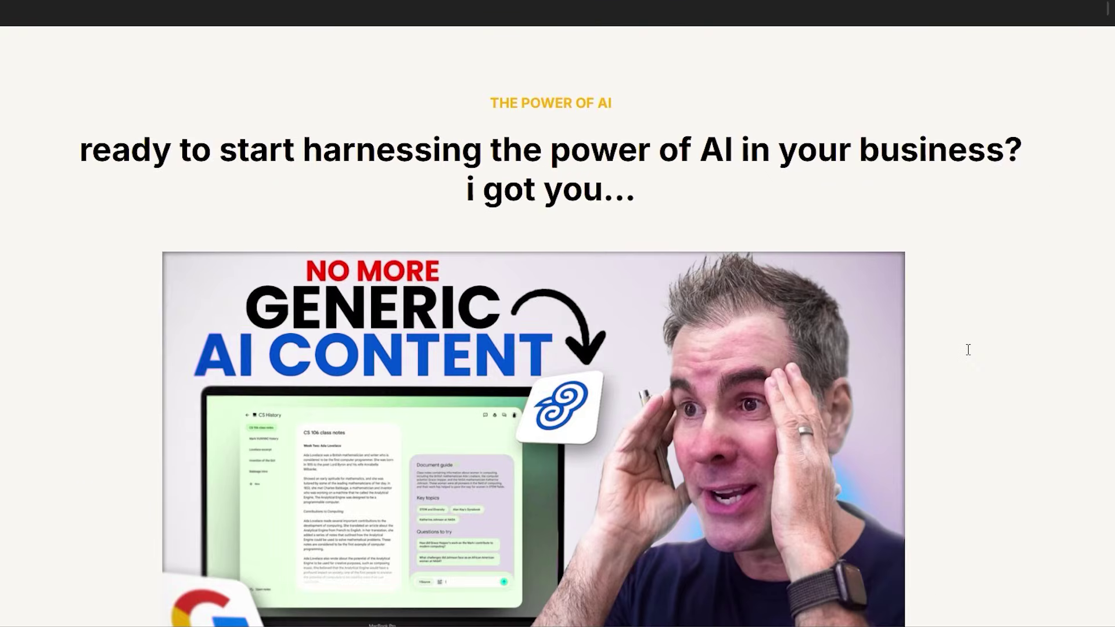
{"action": "scroll", "coordinate": [970, 356], "scroll_direction": "down", "scroll_amount": 20}
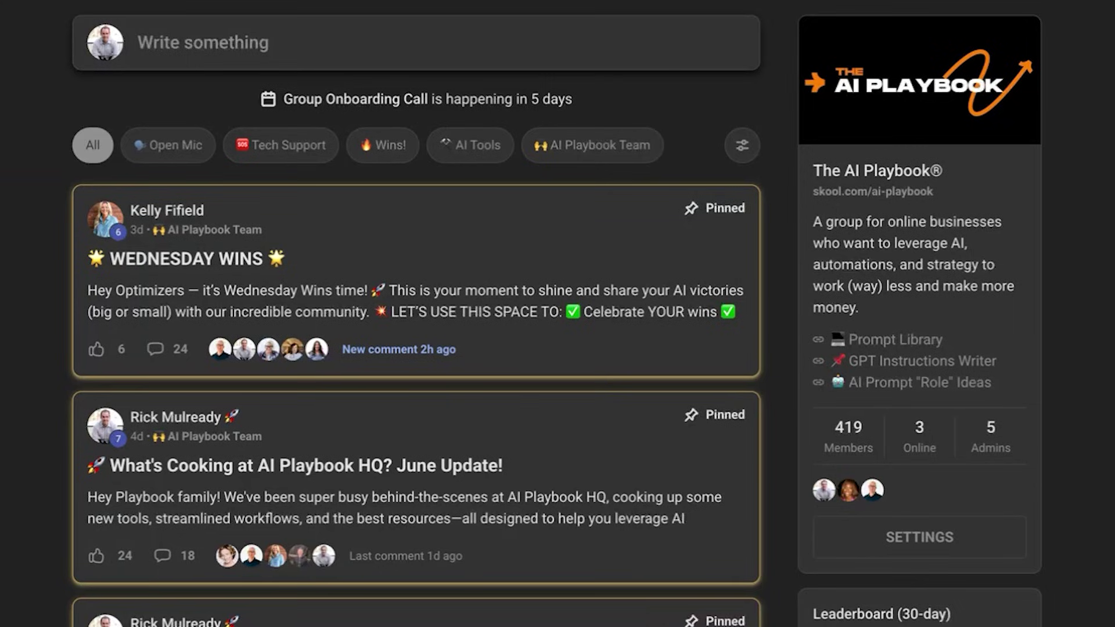
{"action": "scroll", "coordinate": [555, 314], "scroll_direction": "down", "scroll_amount": 8}
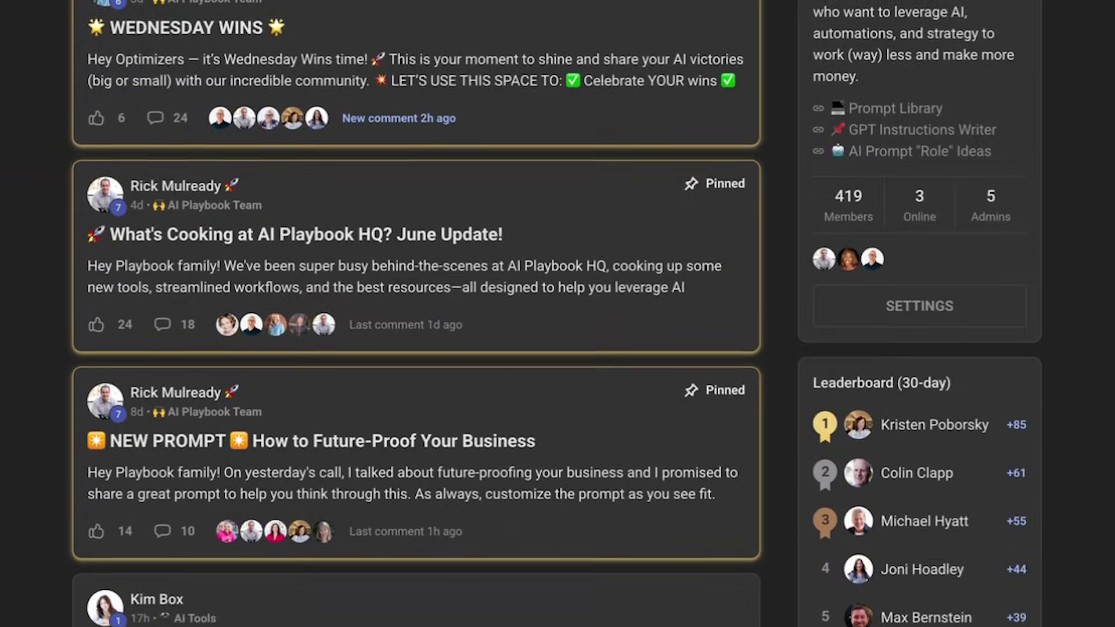
{"action": "scroll", "coordinate": [554, 313], "scroll_direction": "down", "scroll_amount": 9}
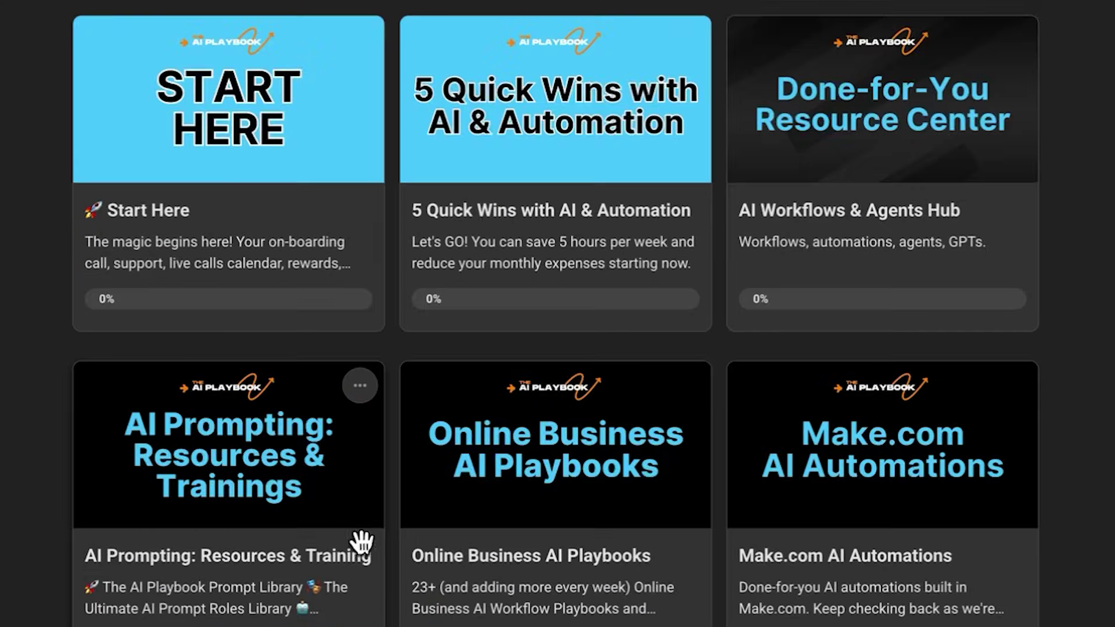
{"action": "scroll", "coordinate": [361, 473], "scroll_direction": "down", "scroll_amount": 6}
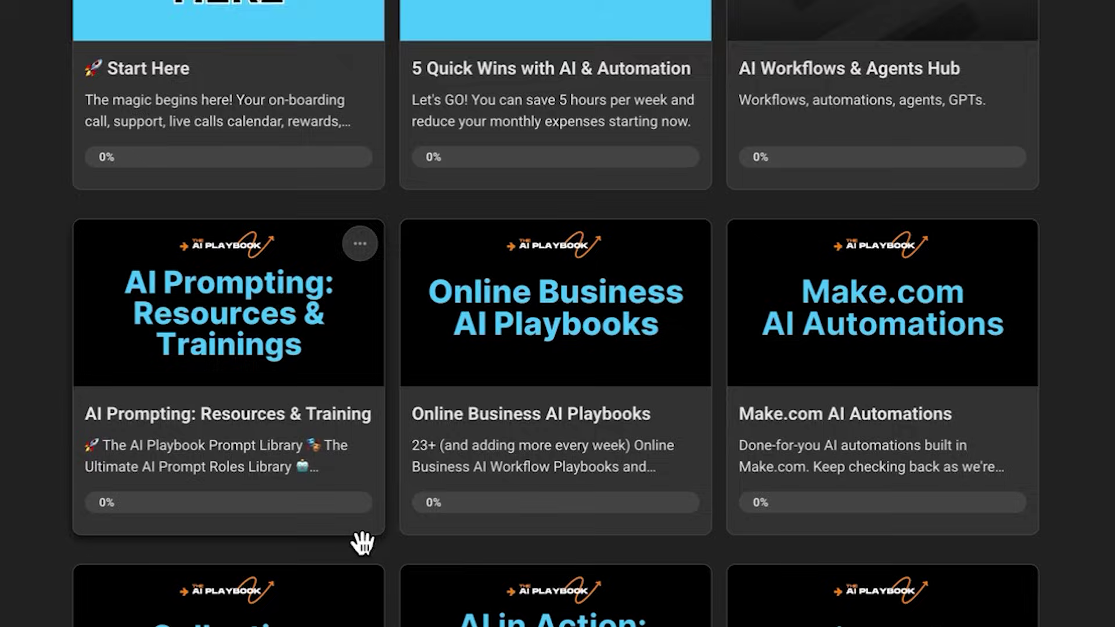
{"action": "scroll", "coordinate": [361, 472], "scroll_direction": "down", "scroll_amount": 2}
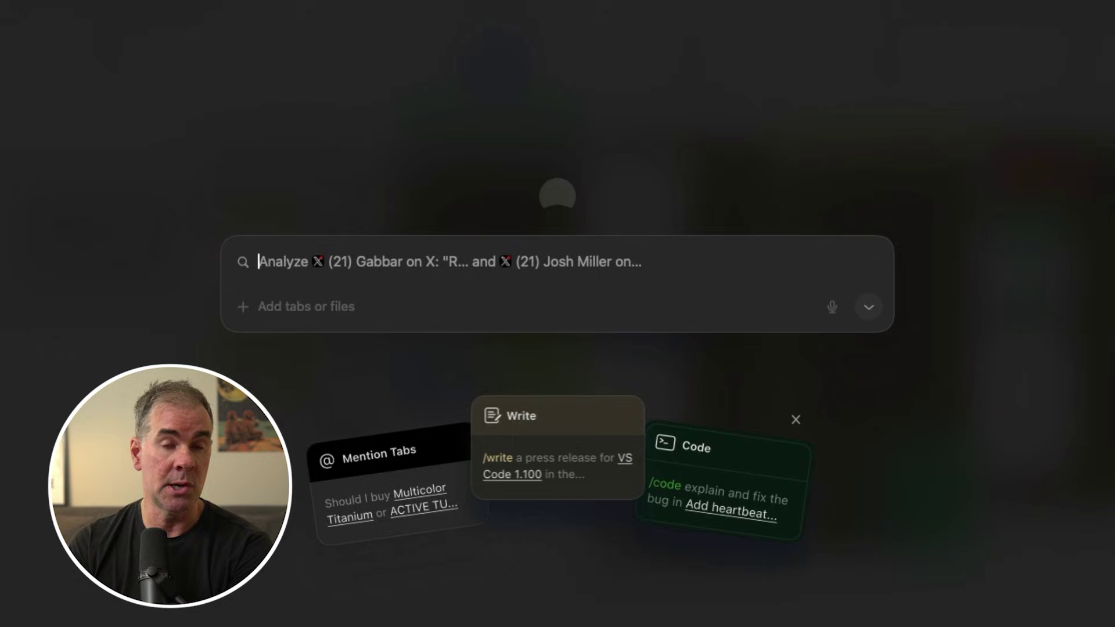
Type the query 'how can I do' into the new tab's search box
{"action": "type", "text": "h"}
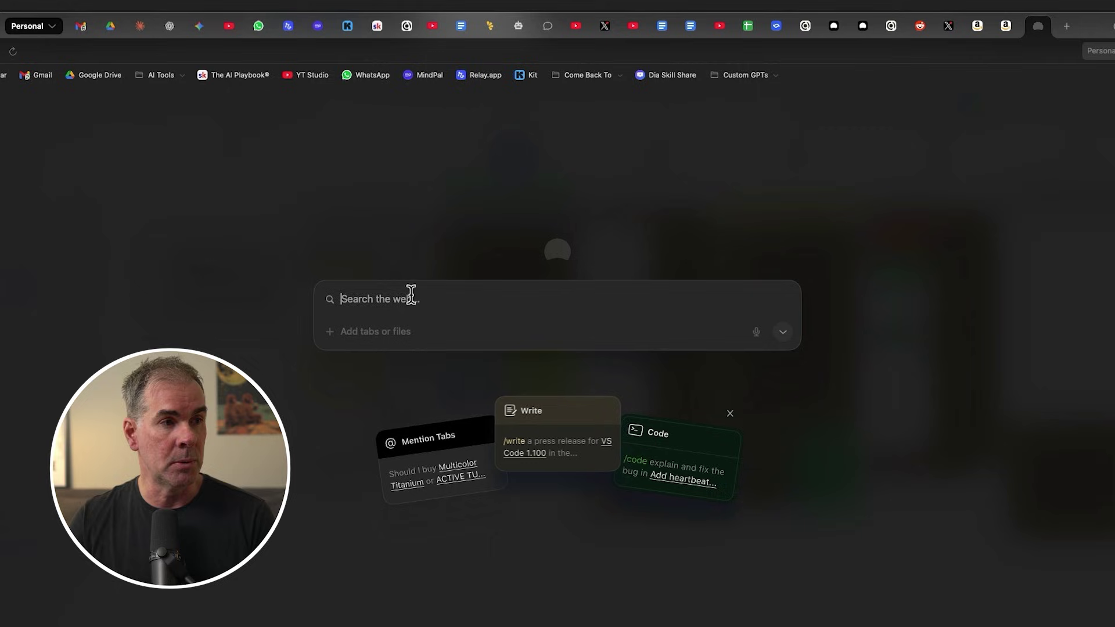
Replace the stray '!' with '@' and scroll through the list of mentionable tabs
{"action": "type", "text": "!"}
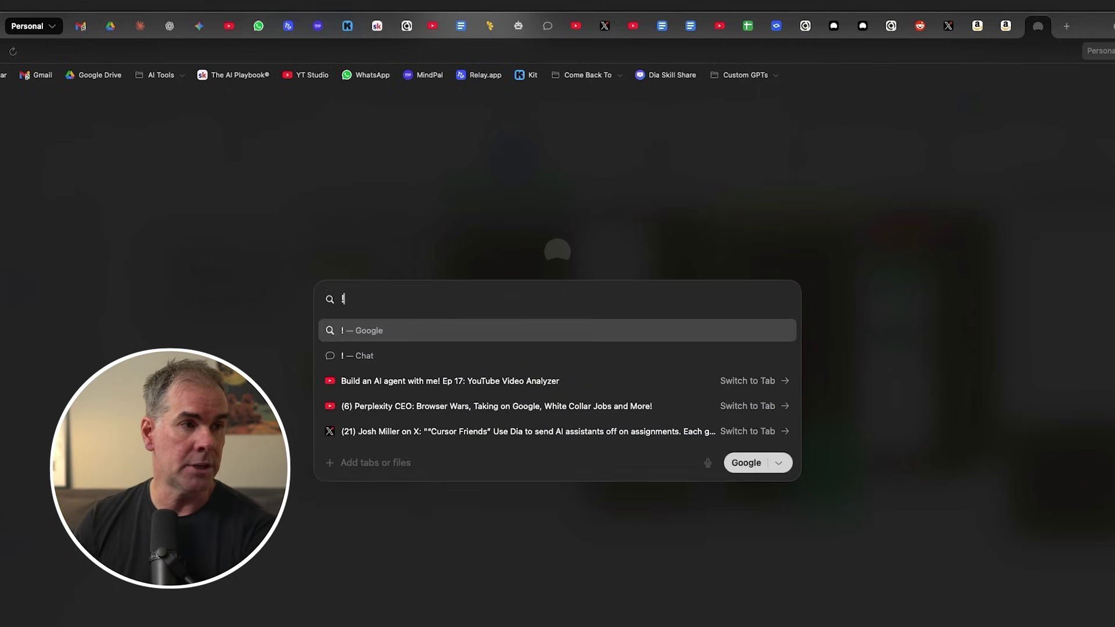
{"action": "key", "text": "BackSpace"}
{"action": "type", "text": "@"}
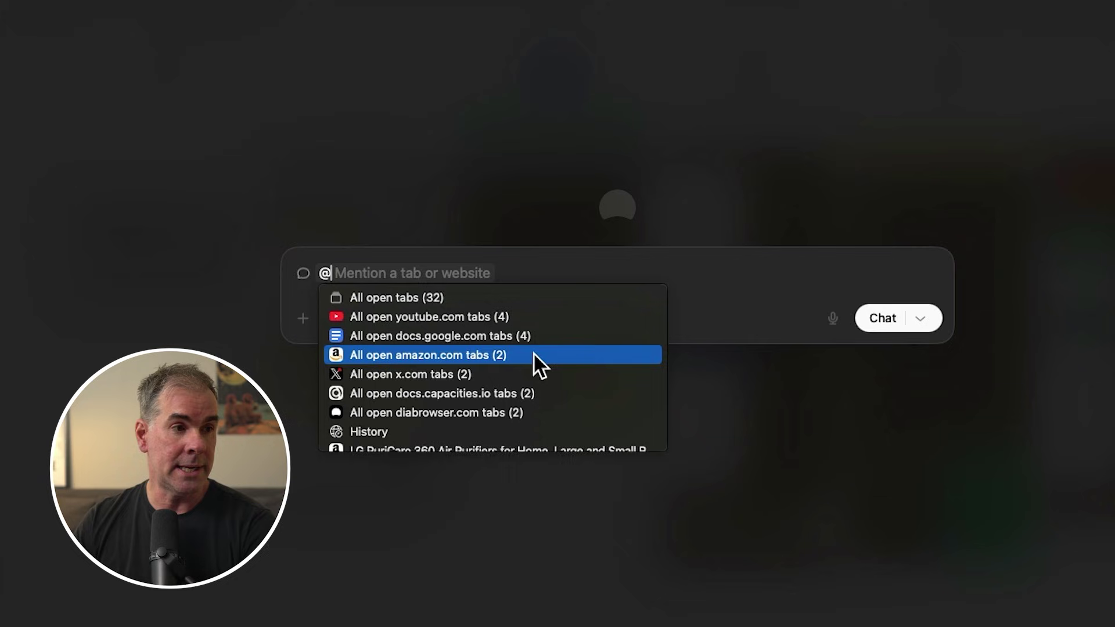
{"action": "scroll", "coordinate": [533, 353], "scroll_direction": "down", "scroll_amount": 5}
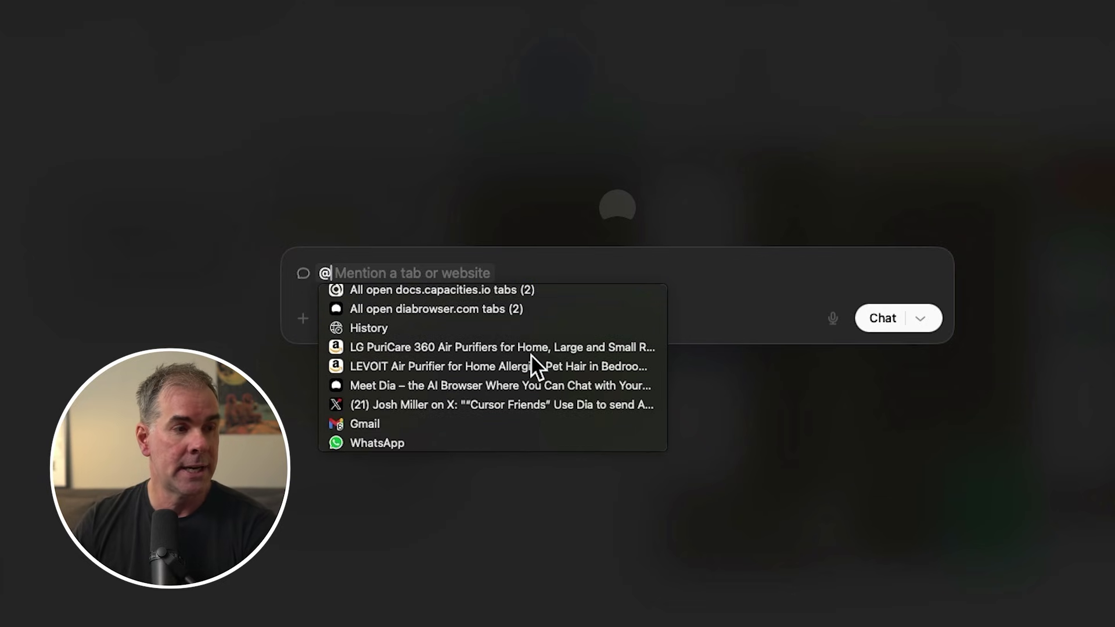
{"action": "scroll", "coordinate": [531, 354], "scroll_direction": "down", "scroll_amount": 1}
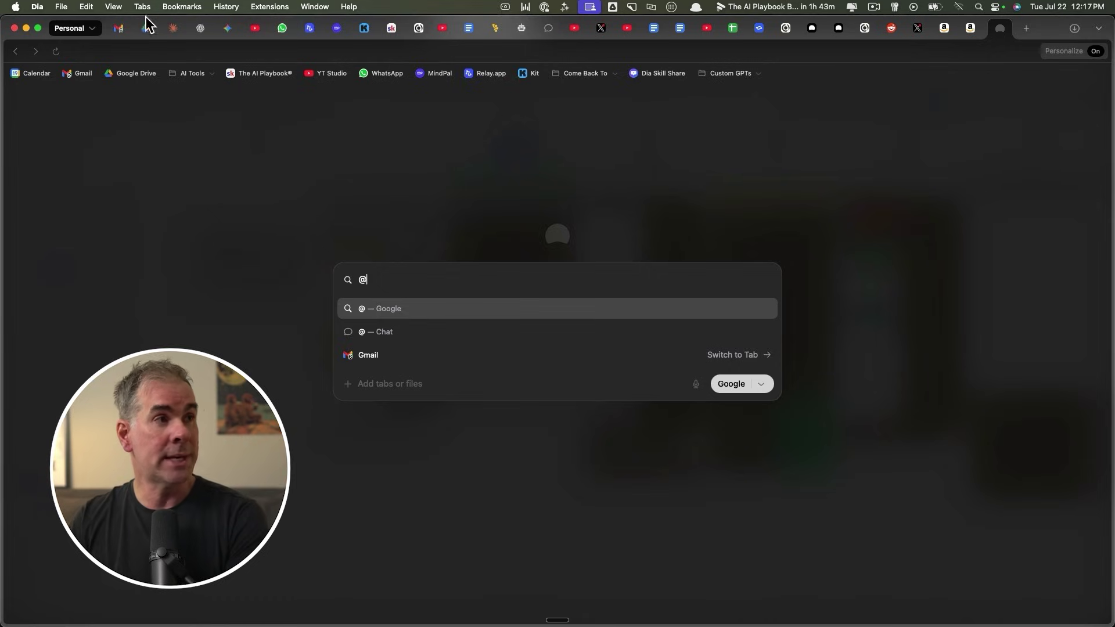
Show the open tabs in a vertical sidebar via View > Show Tabs in Sidebar, and clear the '@'
{"action": "left_click", "coordinate": [143, 7]}
{"action": "mouse_move", "coordinate": [114, 7]}
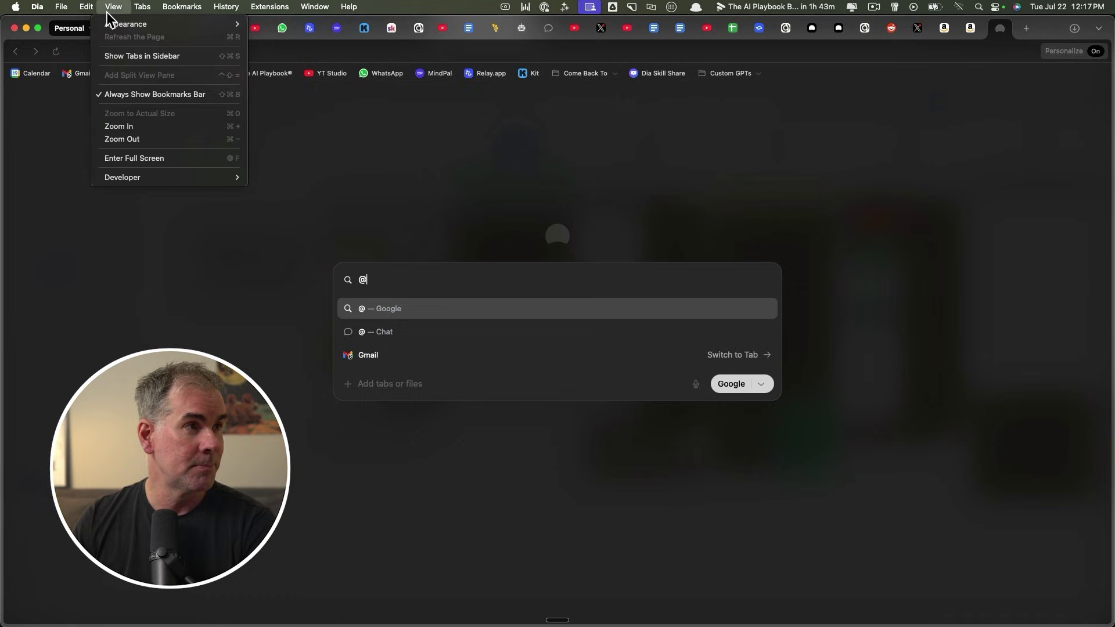
{"action": "left_click", "coordinate": [131, 56]}
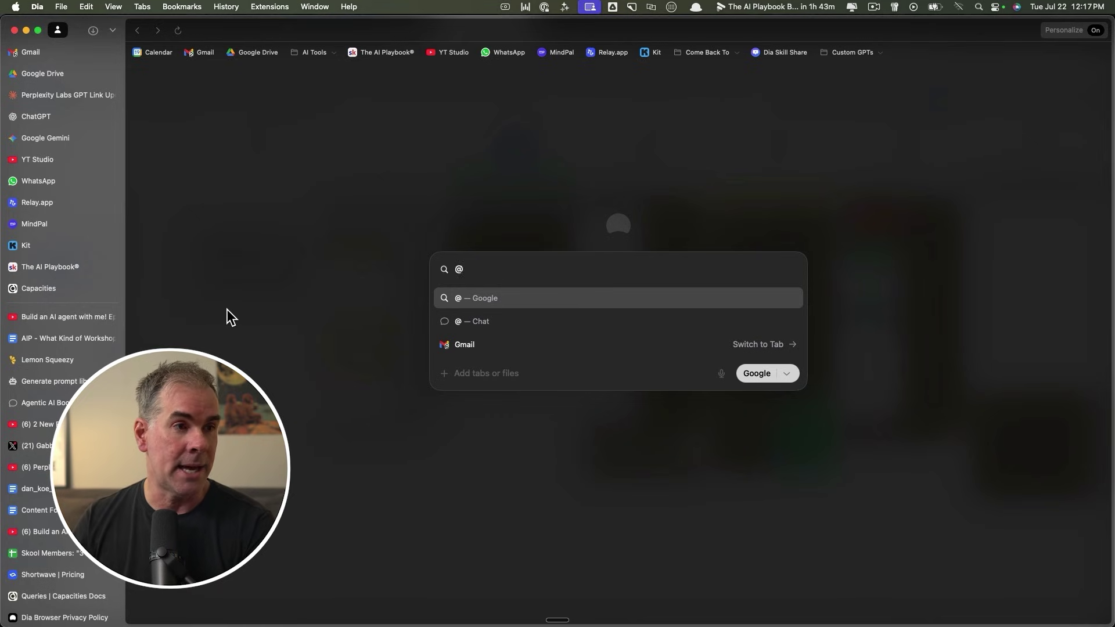
{"action": "key", "text": "BackSpace"}
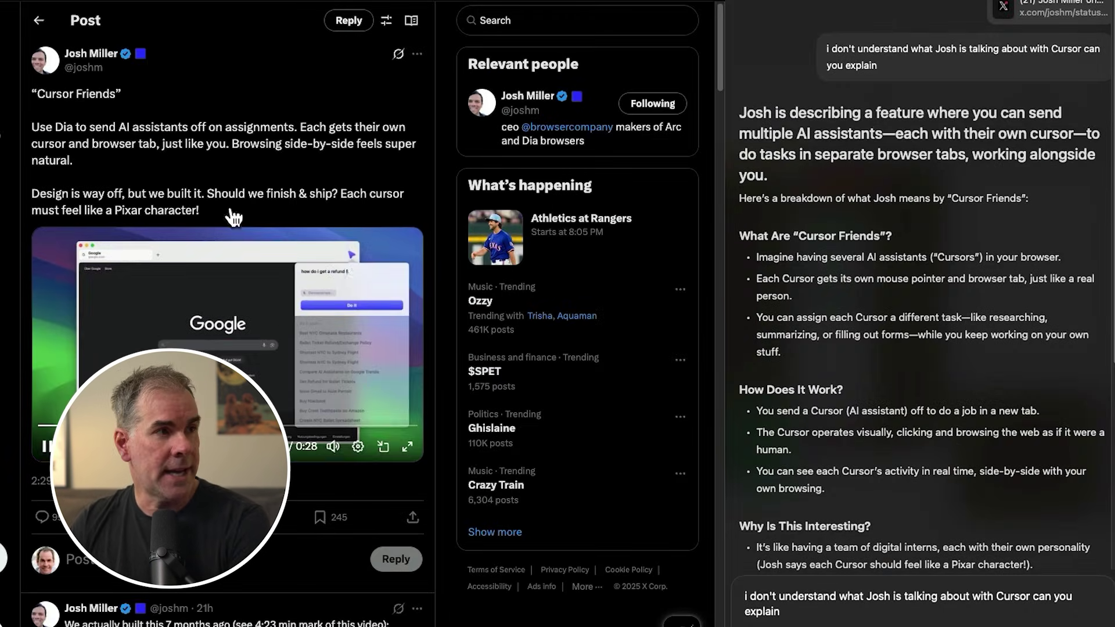
Resend the question about the Cursor Friends post to the side chat
{"action": "triple_click", "coordinate": [55, 96]}
{"action": "left_click", "coordinate": [133, 140]}
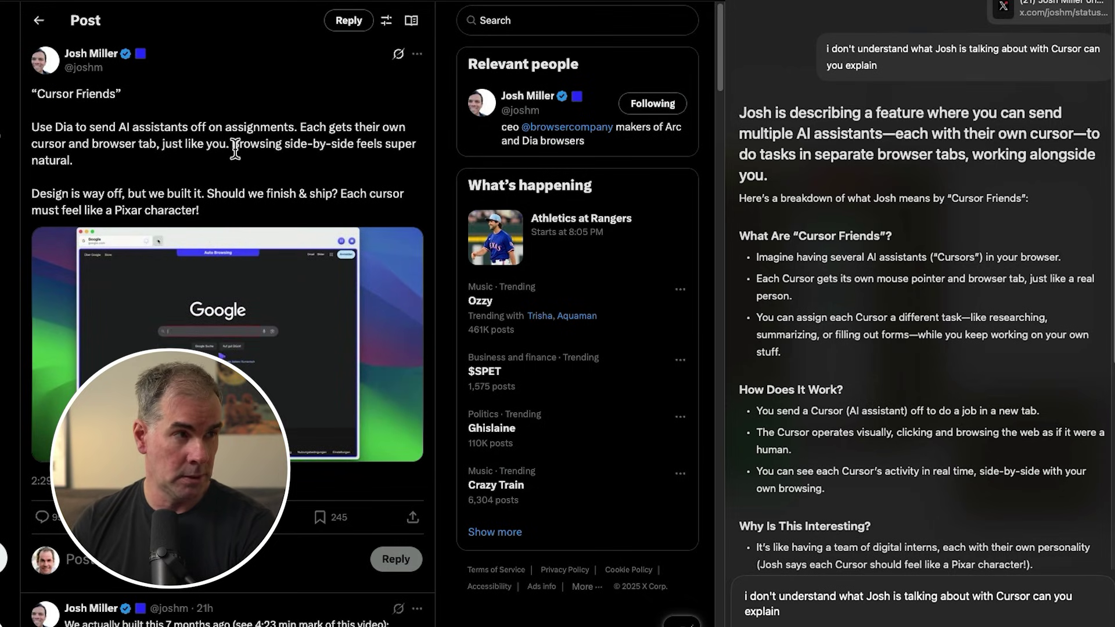
{"action": "key", "text": "Return"}
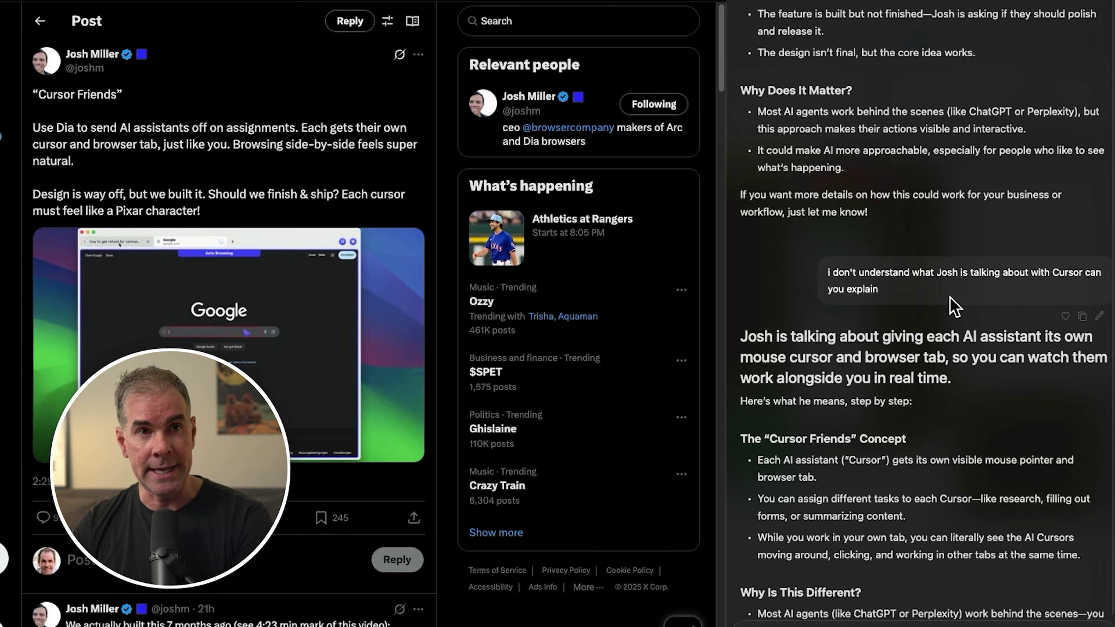
Scroll through the new step-by-step answer, highlighting parts of it while reading
{"action": "scroll", "coordinate": [955, 267], "scroll_direction": "down", "scroll_amount": 1}
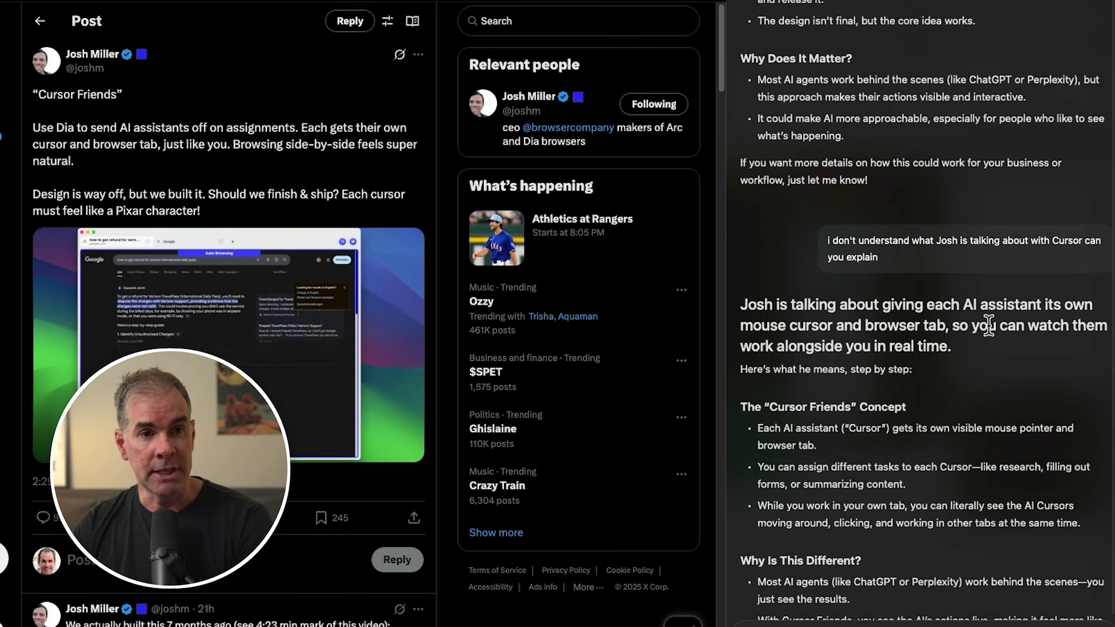
{"action": "scroll", "coordinate": [987, 325], "scroll_direction": "down", "scroll_amount": 1}
{"action": "scroll", "coordinate": [903, 360], "scroll_direction": "down", "scroll_amount": 2}
{"action": "scroll", "coordinate": [903, 359], "scroll_direction": "down", "scroll_amount": 2}
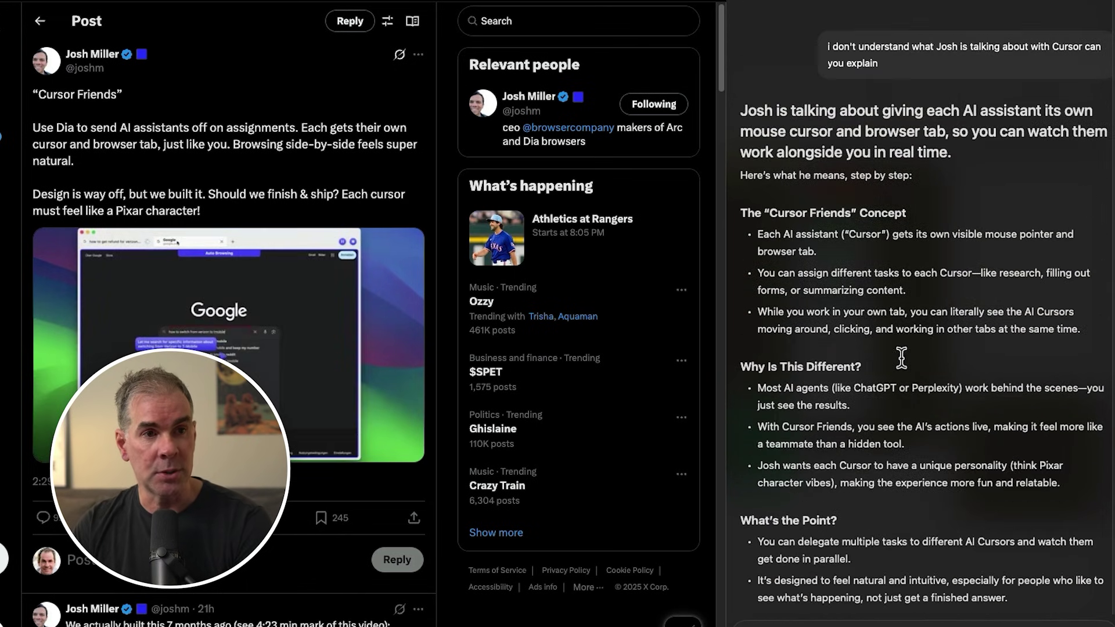
{"action": "left_click_drag", "start_coordinate": [844, 213], "coordinate": [902, 482]}
{"action": "scroll", "coordinate": [902, 482], "scroll_direction": "down", "scroll_amount": 4}
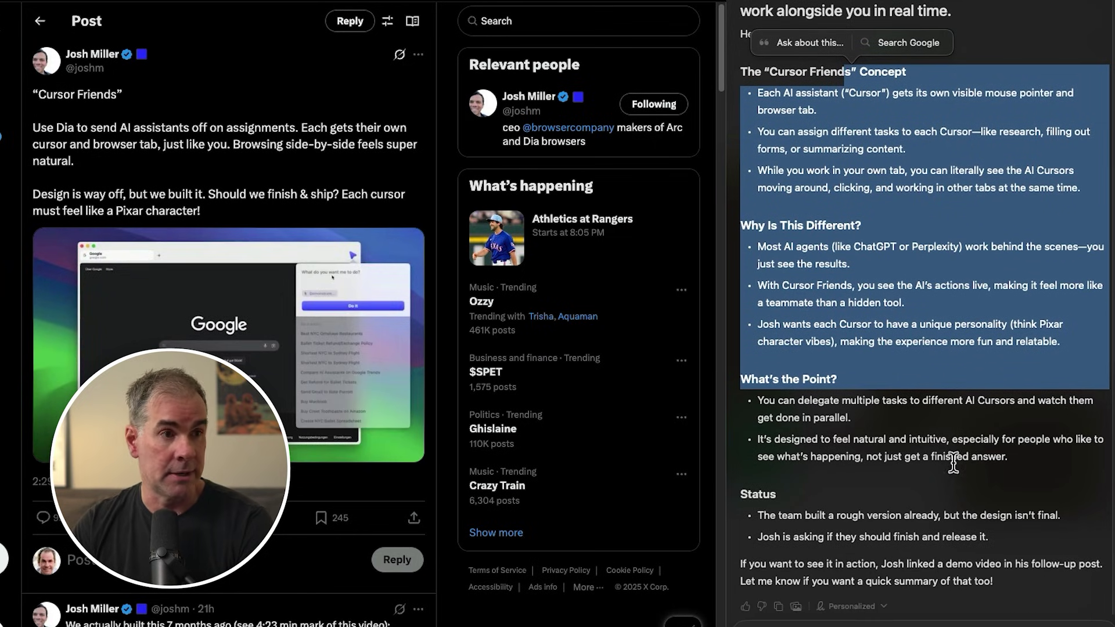
{"action": "scroll", "coordinate": [953, 459], "scroll_direction": "up", "scroll_amount": 2}
{"action": "left_click", "coordinate": [836, 517]}
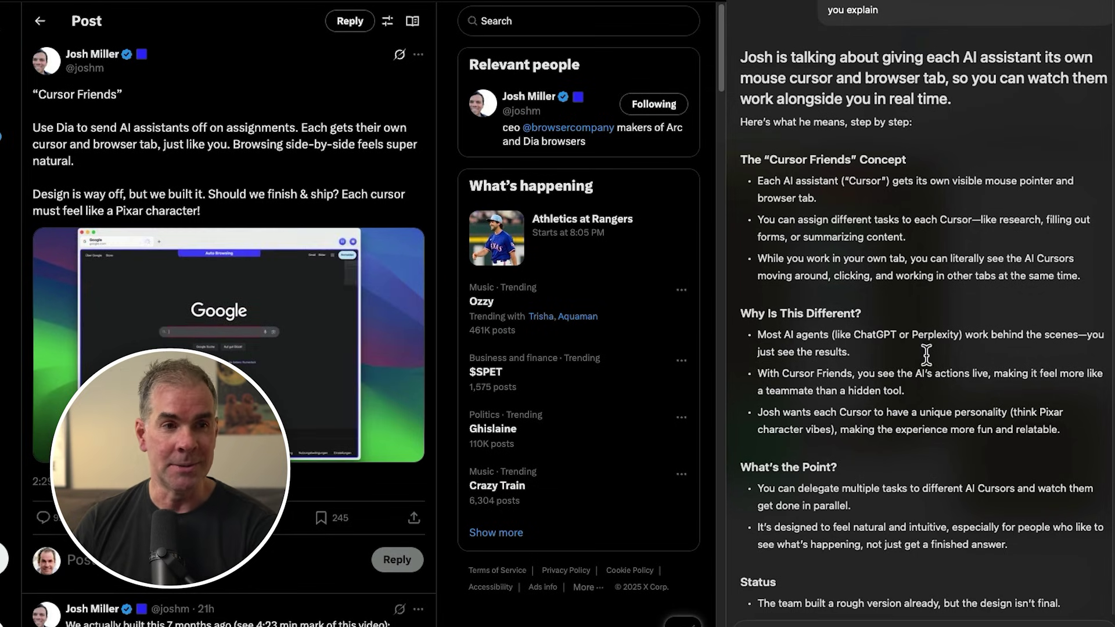
{"action": "scroll", "coordinate": [924, 360], "scroll_direction": "up", "scroll_amount": 2}
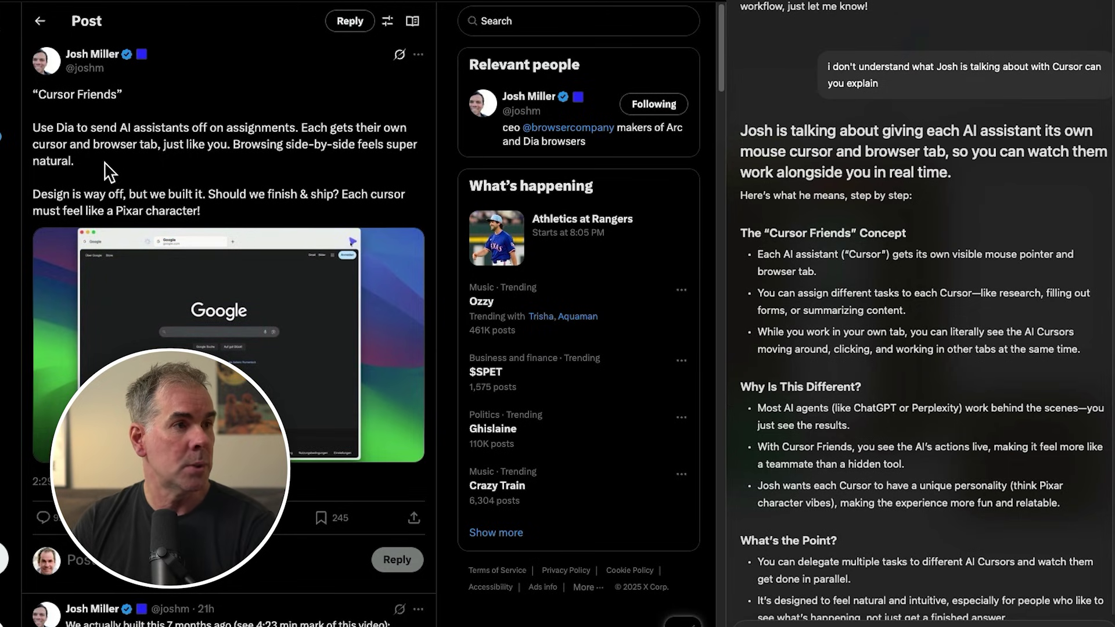
Attach the post's main paragraph to the chat as Selected Text, then clear the highlight
{"action": "left_click_drag", "start_coordinate": [77, 159], "coordinate": [34, 129]}
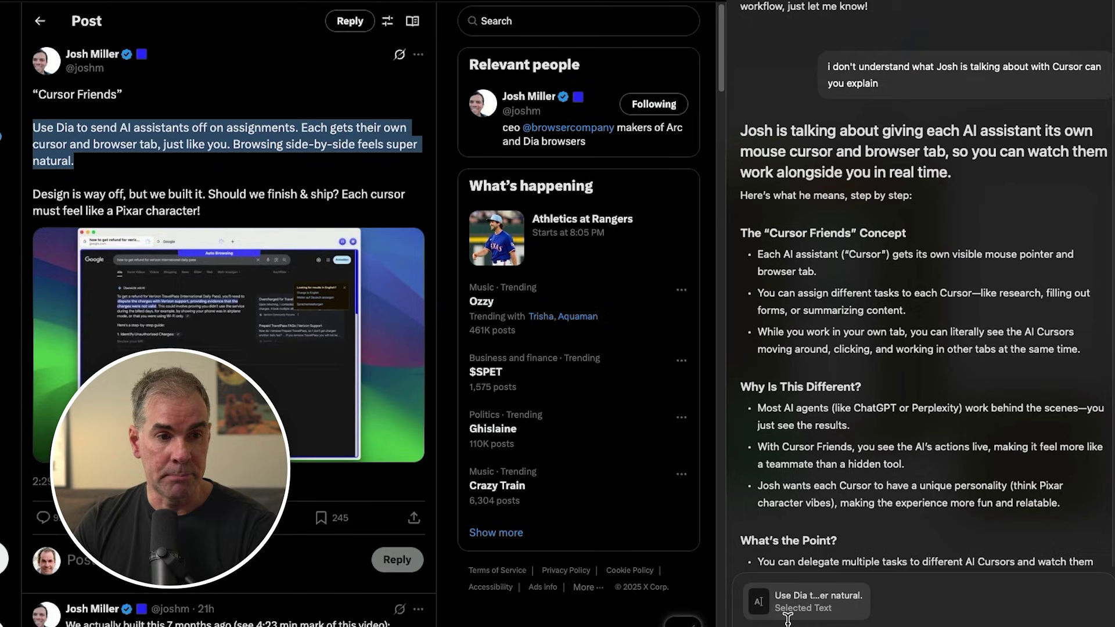
{"action": "left_click", "coordinate": [809, 624]}
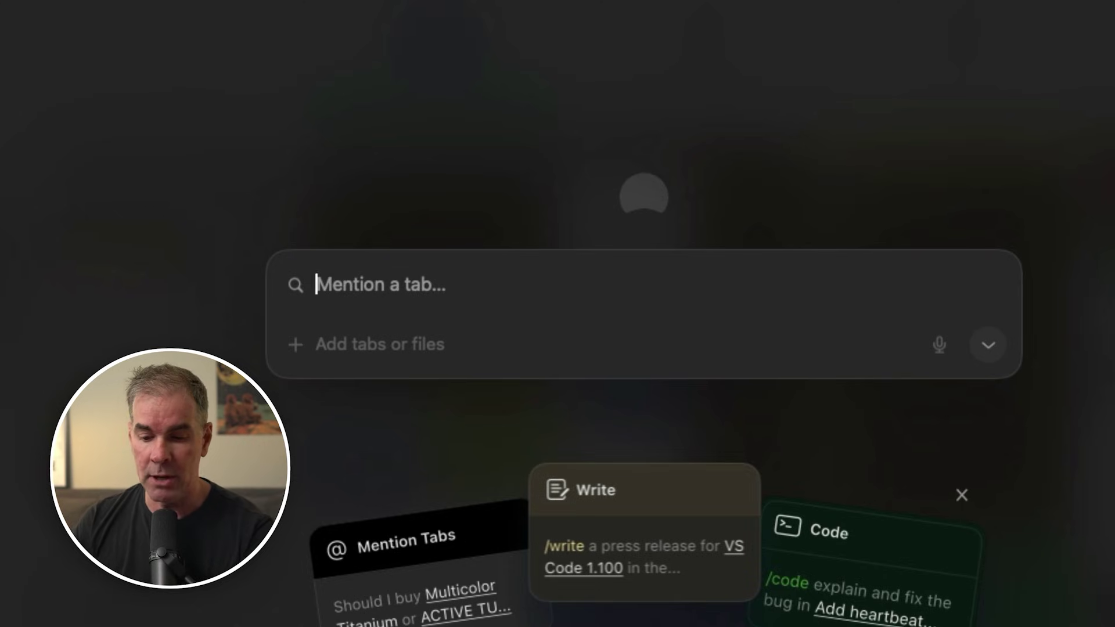
Mention History and ask Dia to 'analyze my last 7 days of browsing.'
{"action": "type", "text": "@"}
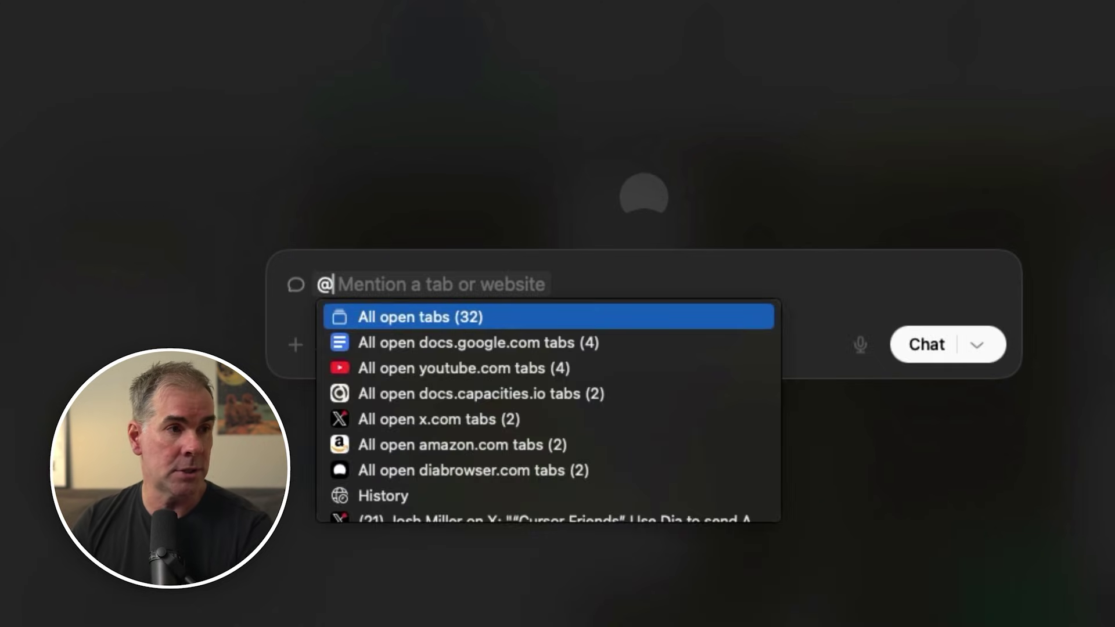
{"action": "left_click", "coordinate": [327, 497]}
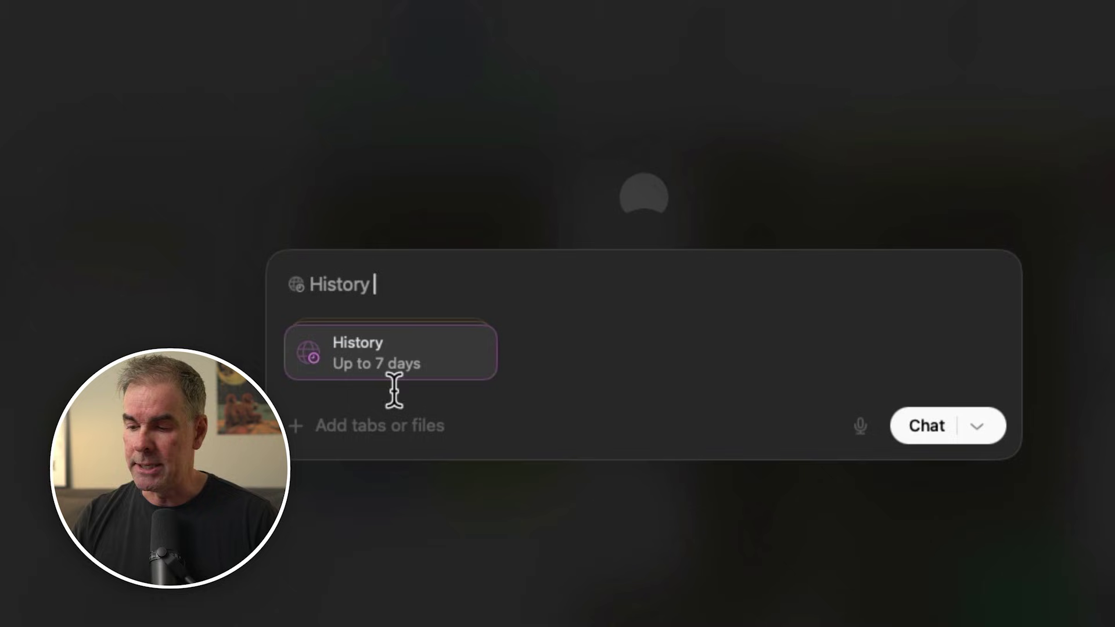
{"action": "mouse_move", "coordinate": [415, 368]}
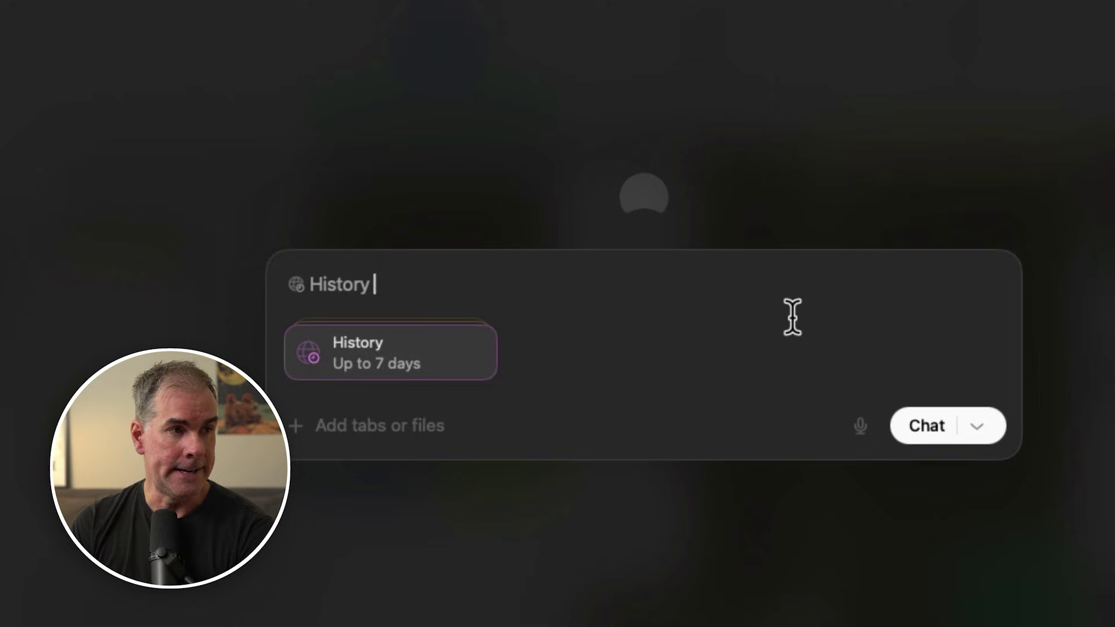
{"action": "type", "text": "analyuz"}
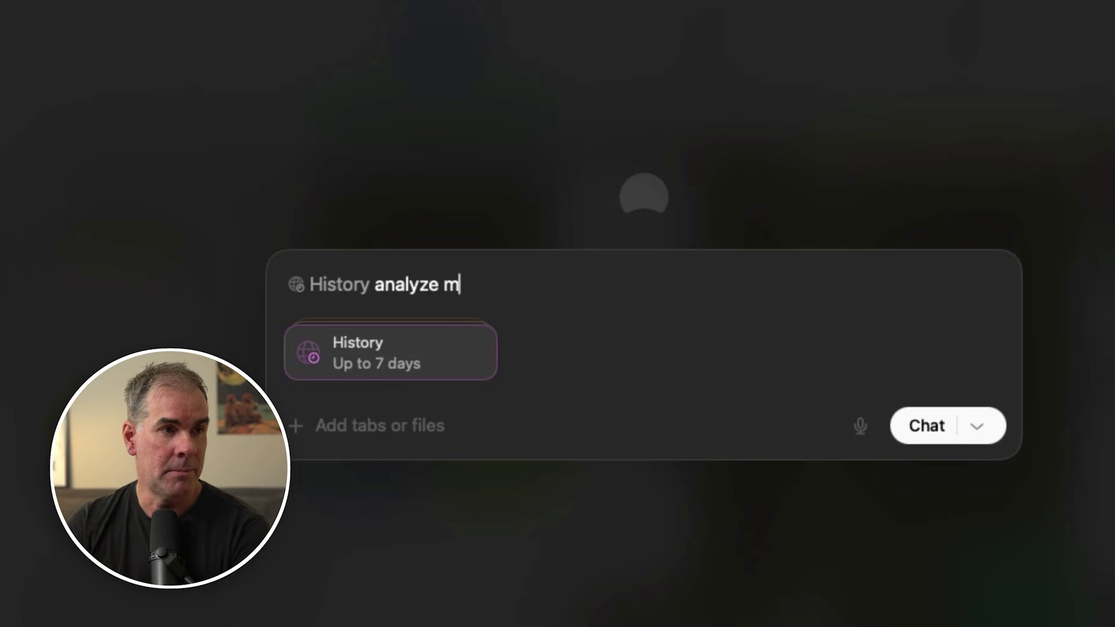
{"action": "type", "text": "e my last 7 d"}
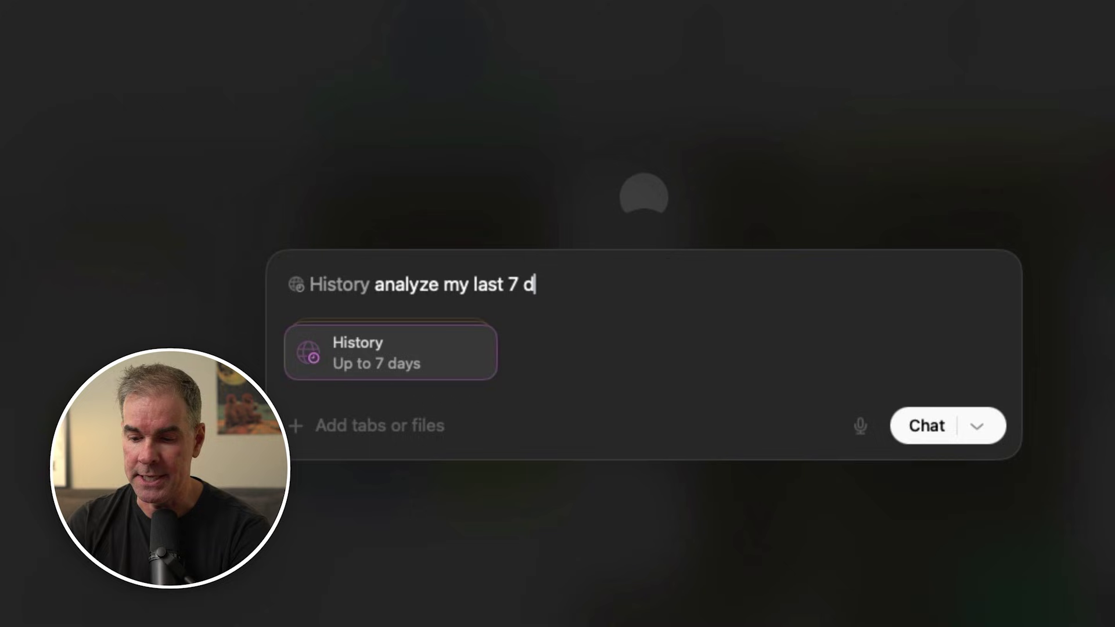
{"action": "type", "text": "ays of browsing."}
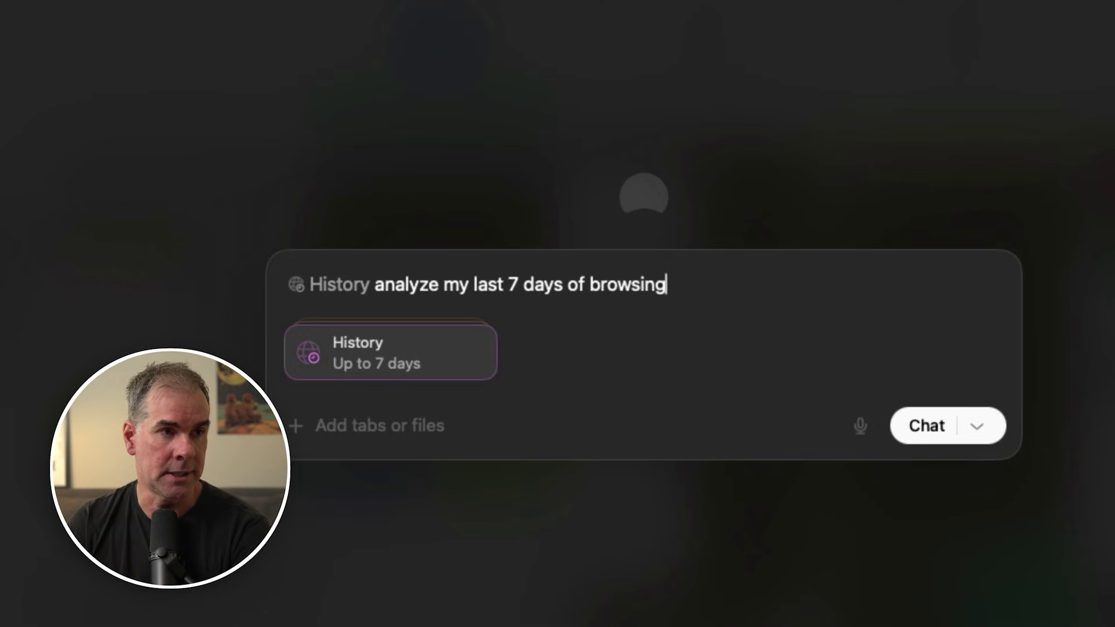
{"action": "key", "text": "Return"}
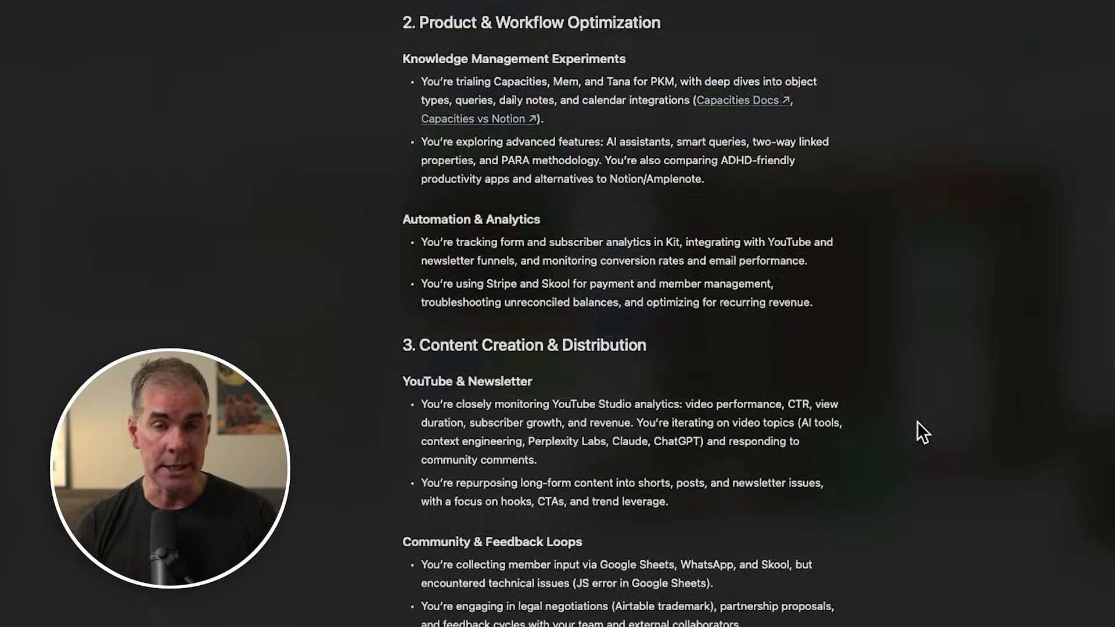
In a new launcher, mention the LEVOIT and LG PuriCare 360 tabs and ask which purifier removes pollen best
{"action": "key", "text": "alt+space"}
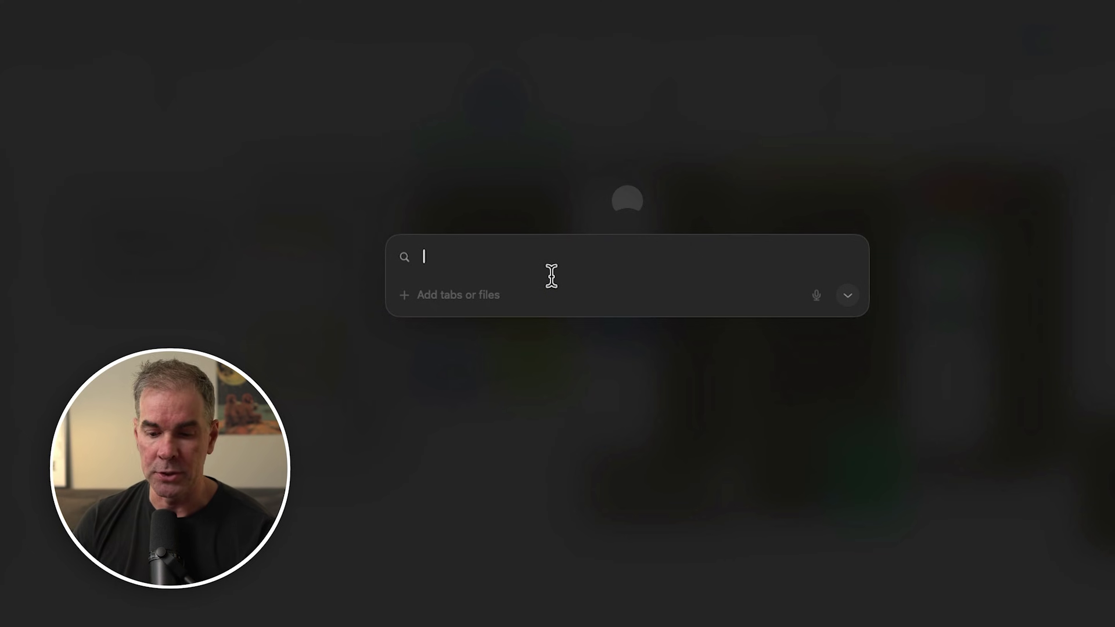
{"action": "type", "text": "@"}
{"action": "scroll", "coordinate": [549, 387], "scroll_direction": "down", "scroll_amount": 1}
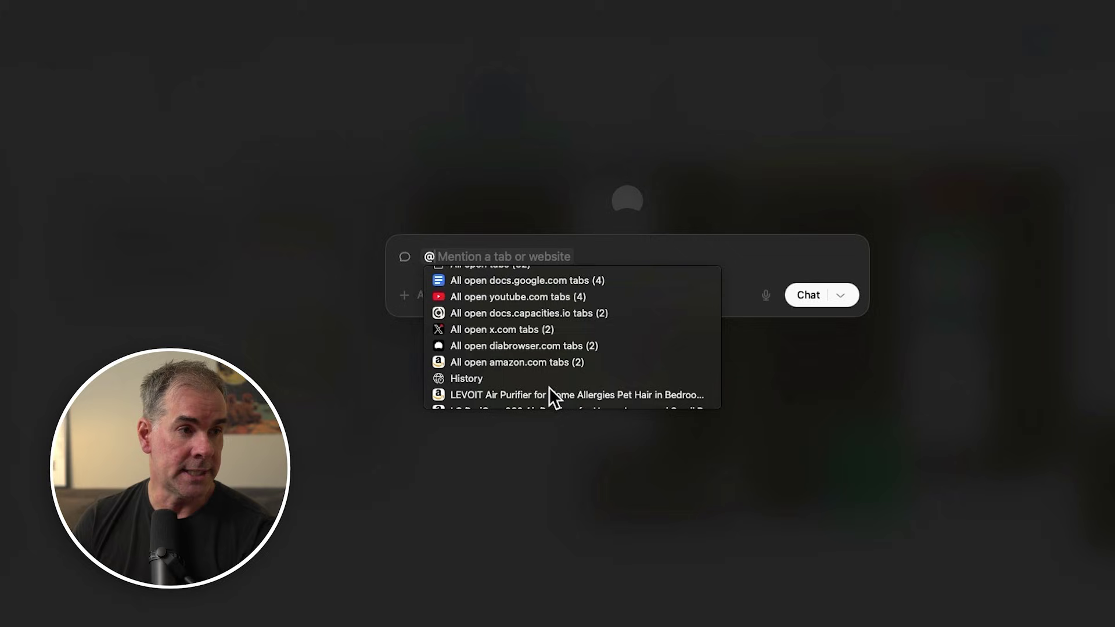
{"action": "left_click", "coordinate": [548, 390]}
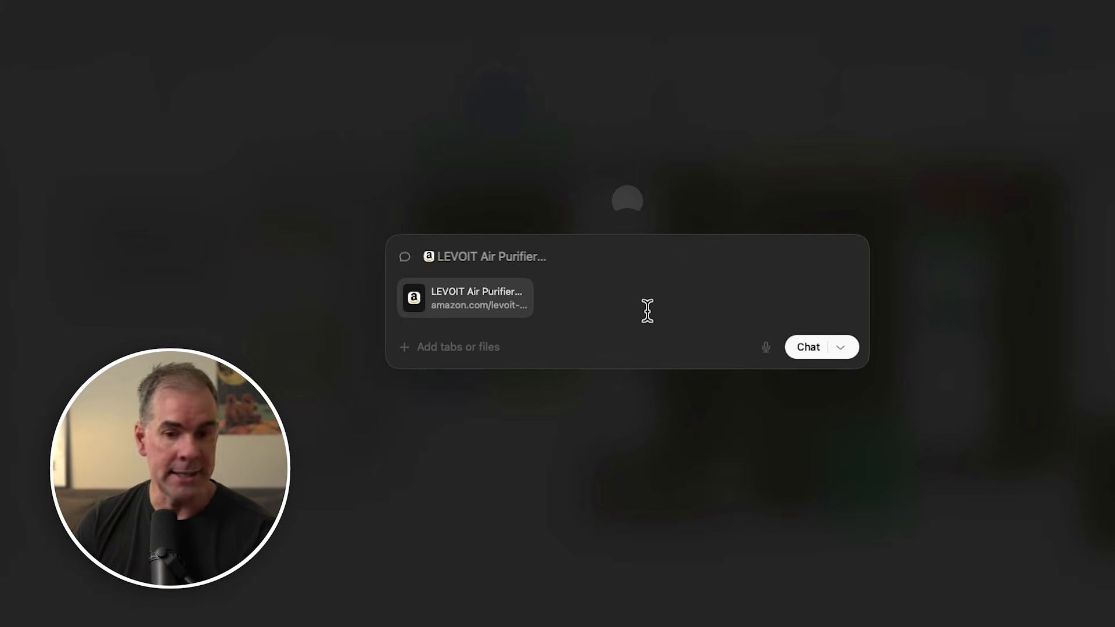
{"action": "type", "text": "@"}
{"action": "scroll", "coordinate": [649, 340], "scroll_direction": "down", "scroll_amount": 2}
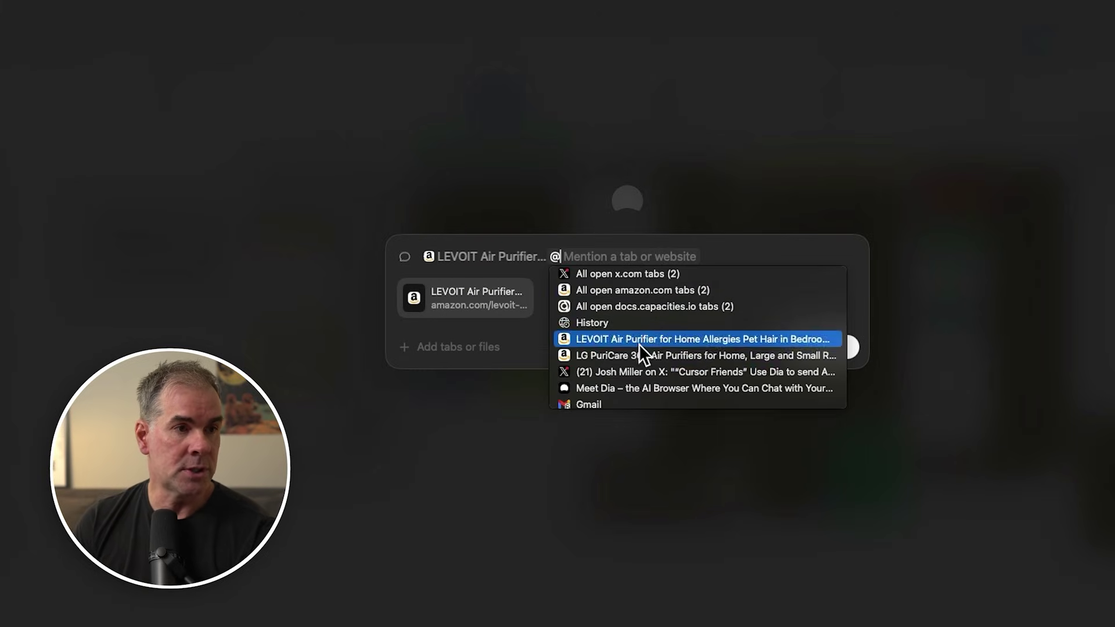
{"action": "left_click", "coordinate": [639, 354]}
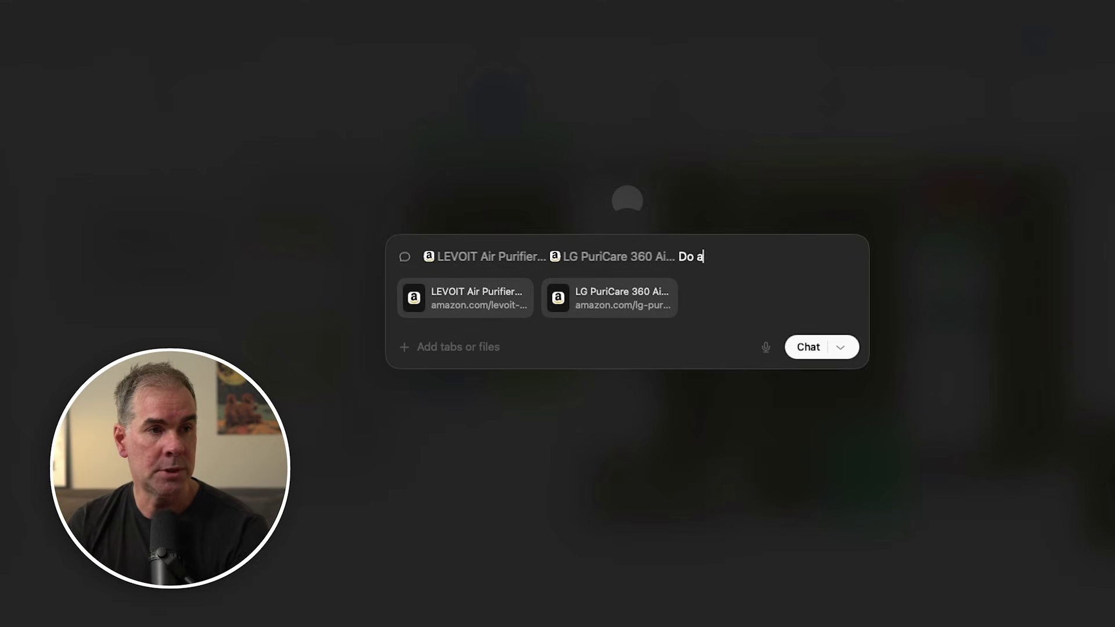
{"action": "type", "text": "Do a comparison for which"}
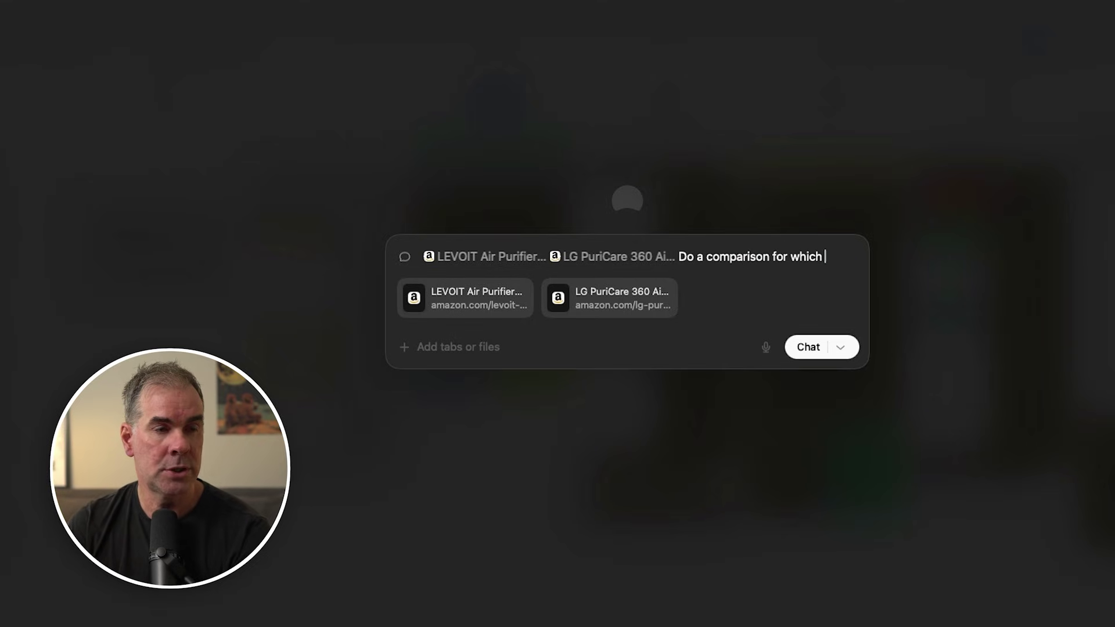
{"action": "type", "text": " purifier is best for removing pollen from the air"}
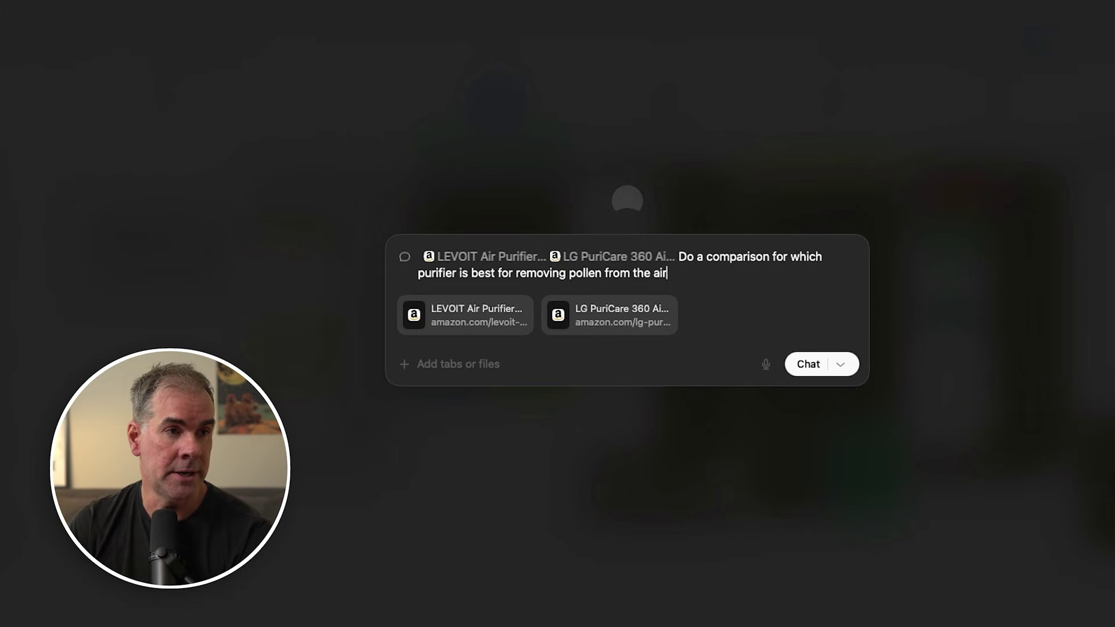
{"action": "key", "text": "Return"}
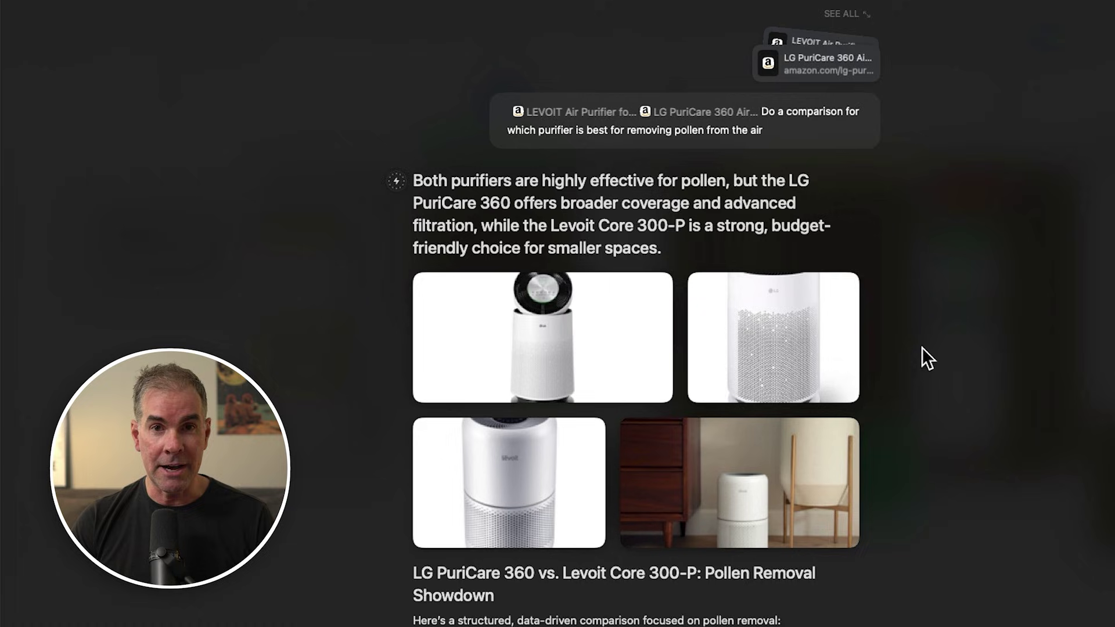
Read through the purifier comparison to its Key Metrics table, selecting takeaway lines to see the Ask about this popup
{"action": "scroll", "coordinate": [924, 357], "scroll_direction": "down", "scroll_amount": 5}
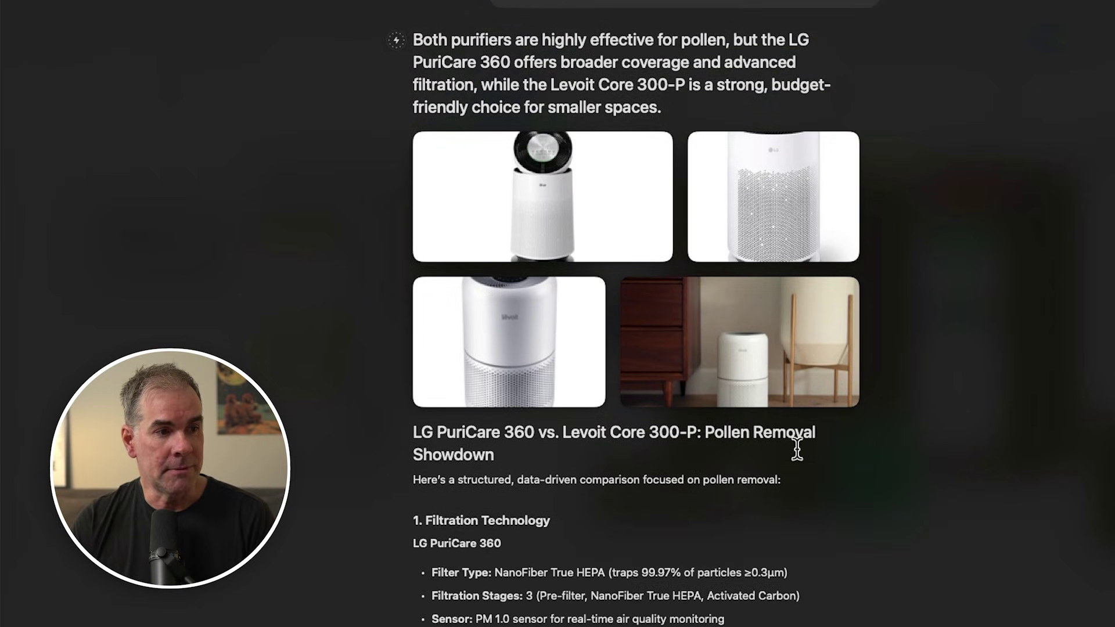
{"action": "scroll", "coordinate": [797, 447], "scroll_direction": "down", "scroll_amount": 3}
{"action": "scroll", "coordinate": [689, 496], "scroll_direction": "down", "scroll_amount": 10}
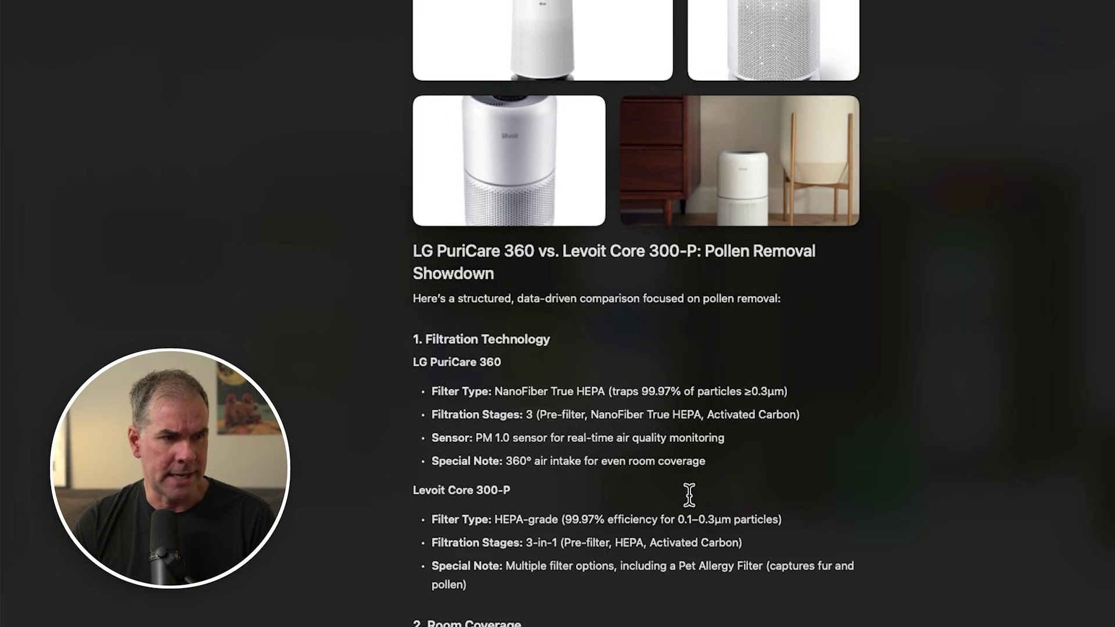
{"action": "scroll", "coordinate": [704, 487], "scroll_direction": "down", "scroll_amount": 18}
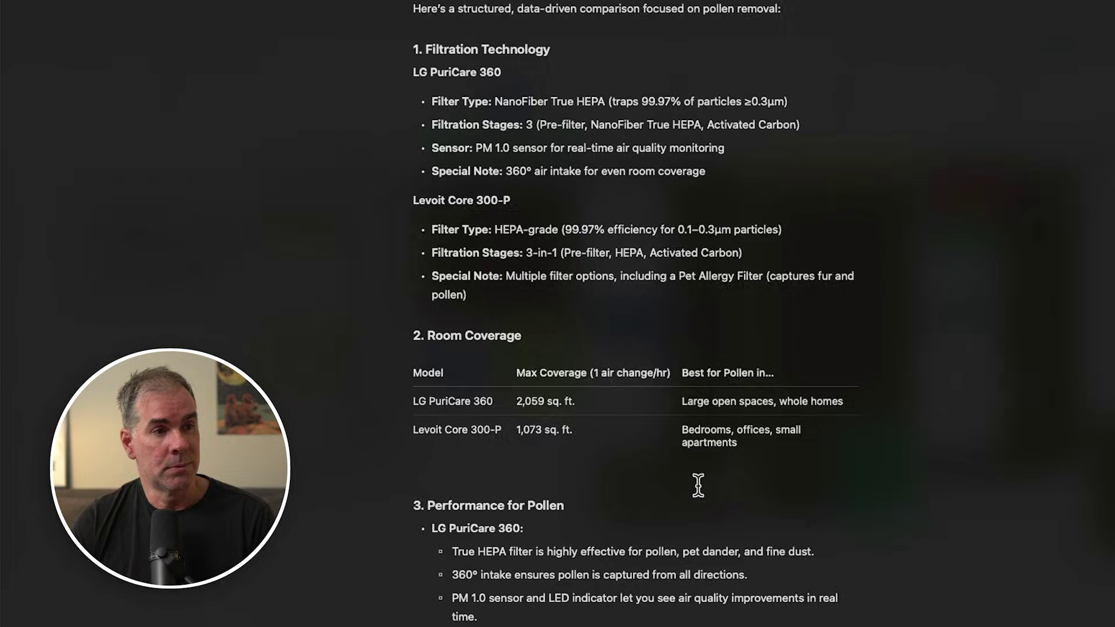
{"action": "scroll", "coordinate": [669, 480], "scroll_direction": "down", "scroll_amount": 13}
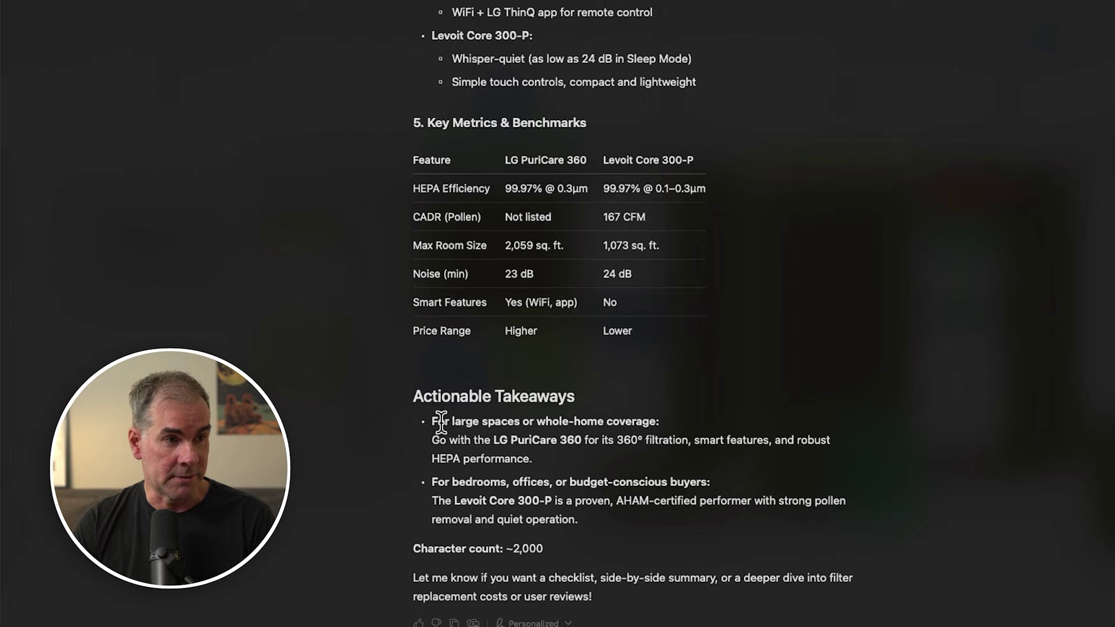
{"action": "left_click_drag", "start_coordinate": [441, 422], "coordinate": [674, 425]}
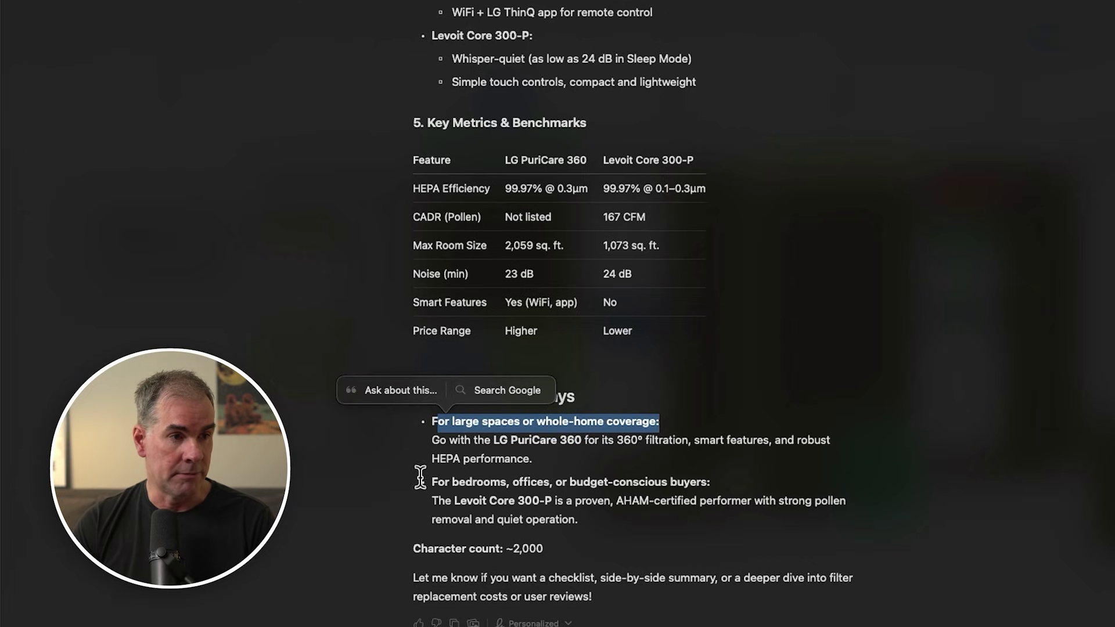
{"action": "left_click_drag", "start_coordinate": [443, 482], "coordinate": [620, 482]}
{"action": "left_click", "coordinate": [578, 496]}
{"action": "scroll", "coordinate": [805, 465], "scroll_direction": "up", "scroll_amount": 11}
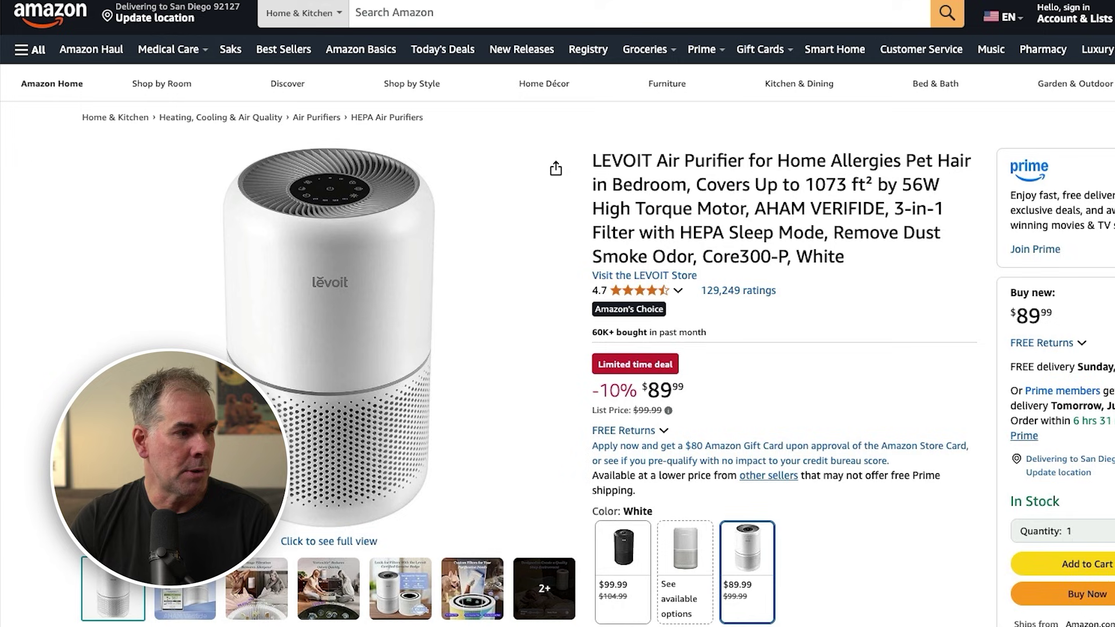
{"action": "scroll", "coordinate": [761, 526], "scroll_direction": "down", "scroll_amount": 15}
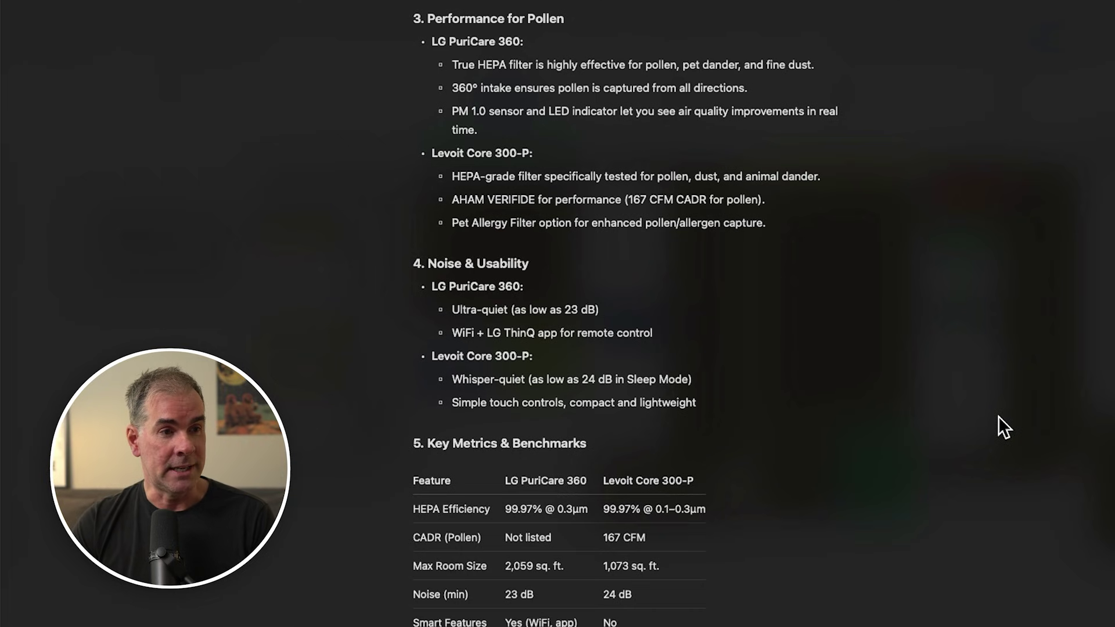
{"action": "scroll", "coordinate": [998, 417], "scroll_direction": "down", "scroll_amount": 2}
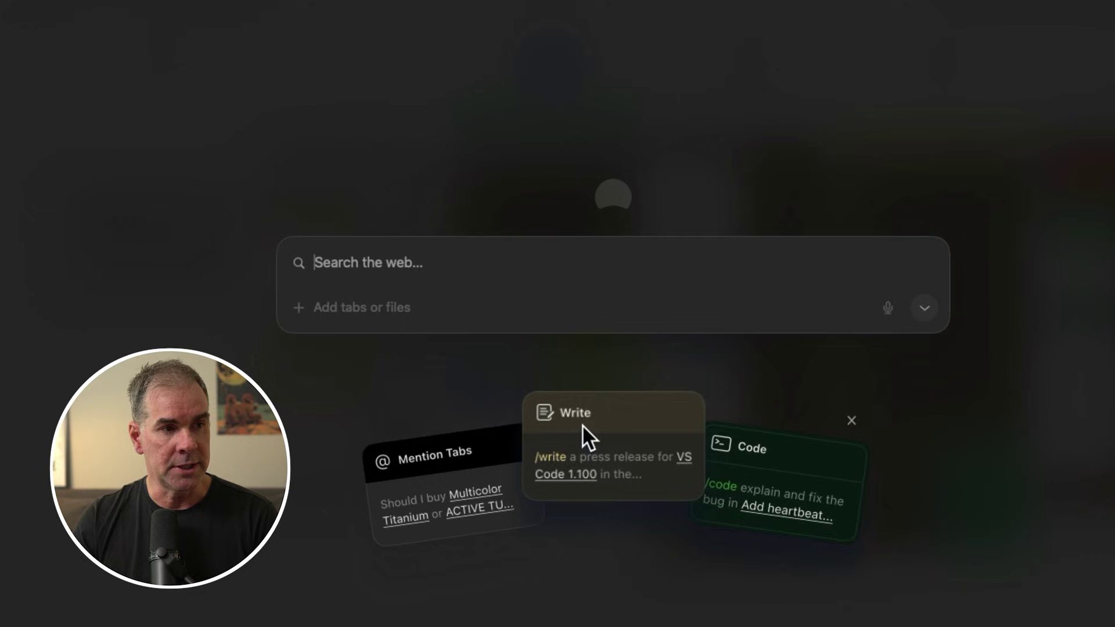
Choose New Skill… from the launcher's mode dropdown to open the custom skills editor
{"action": "left_click", "coordinate": [925, 308]}
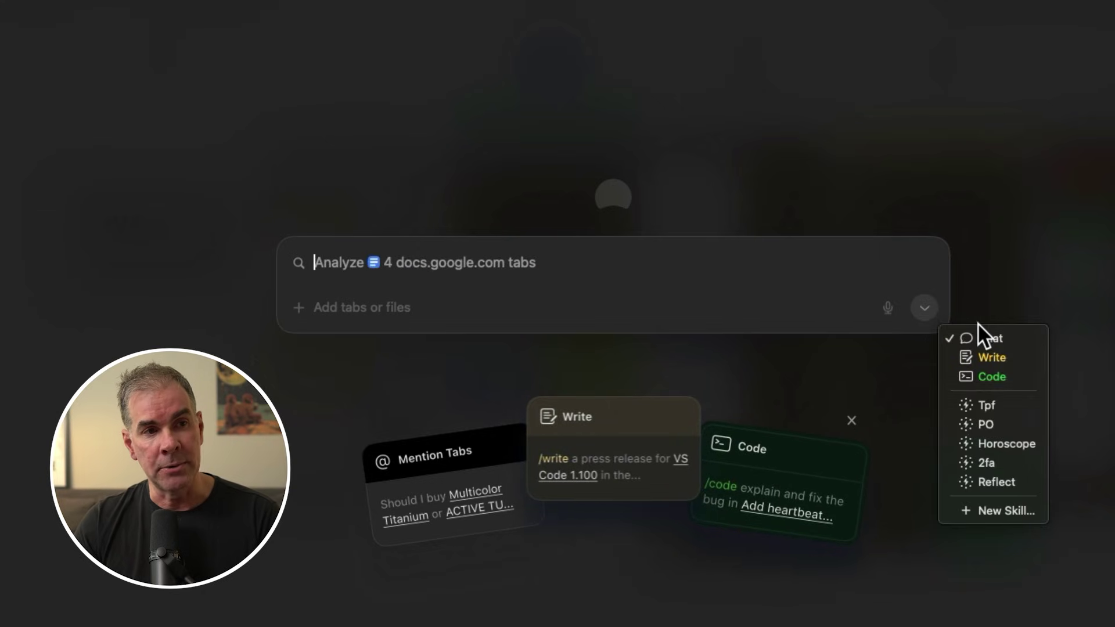
{"action": "left_click", "coordinate": [1000, 511]}
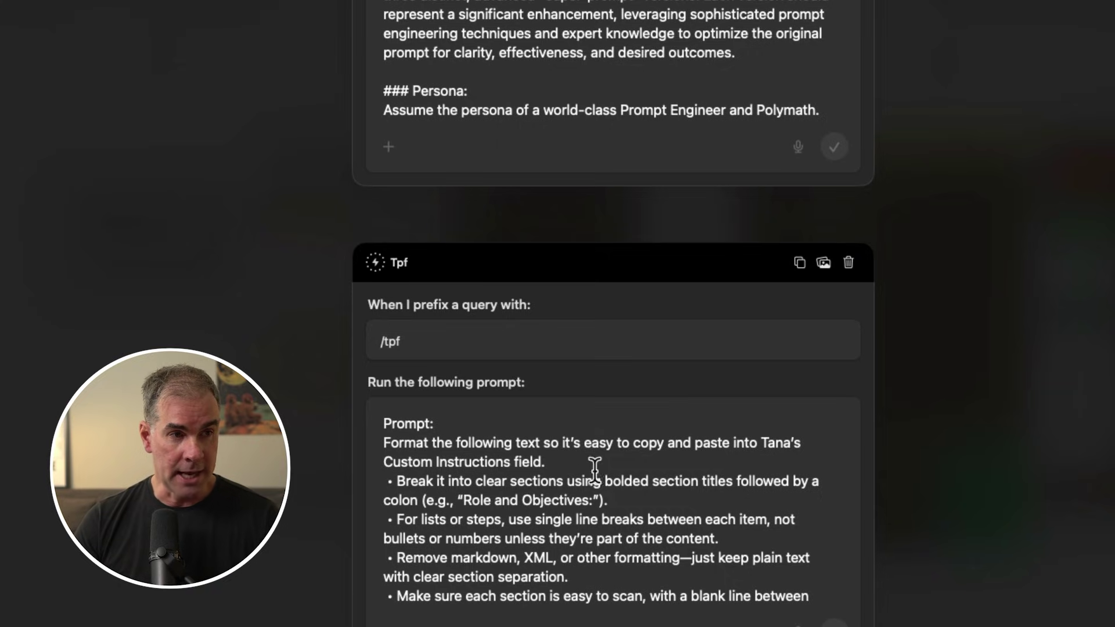
{"action": "scroll", "coordinate": [594, 471], "scroll_direction": "down", "scroll_amount": 5}
{"action": "scroll", "coordinate": [583, 562], "scroll_direction": "up", "scroll_amount": 5}
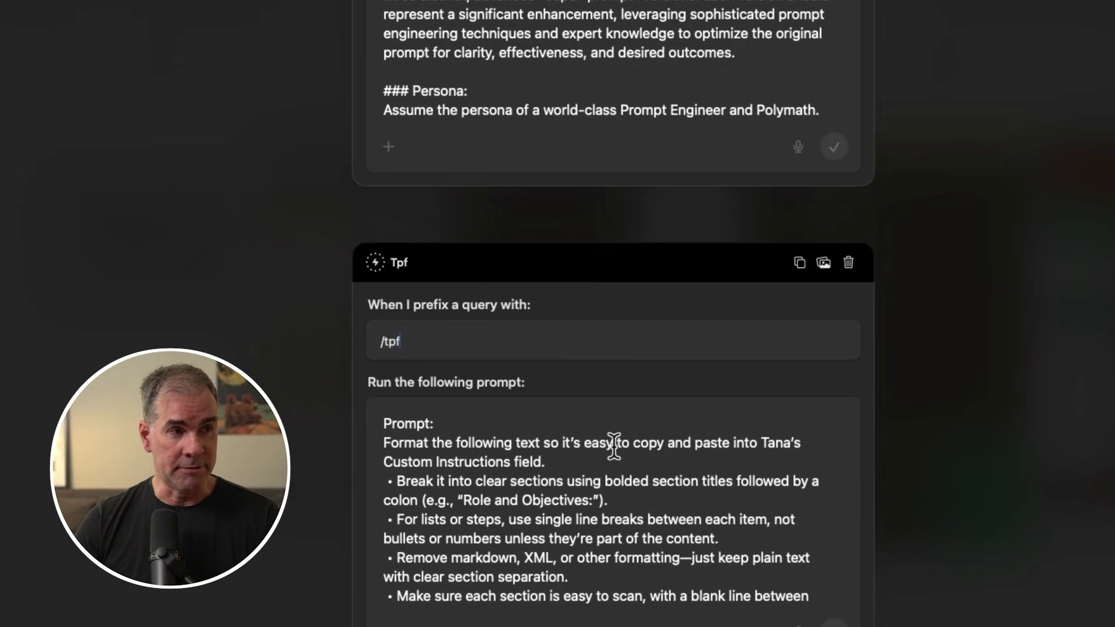
{"action": "scroll", "coordinate": [720, 488], "scroll_direction": "down", "scroll_amount": 5}
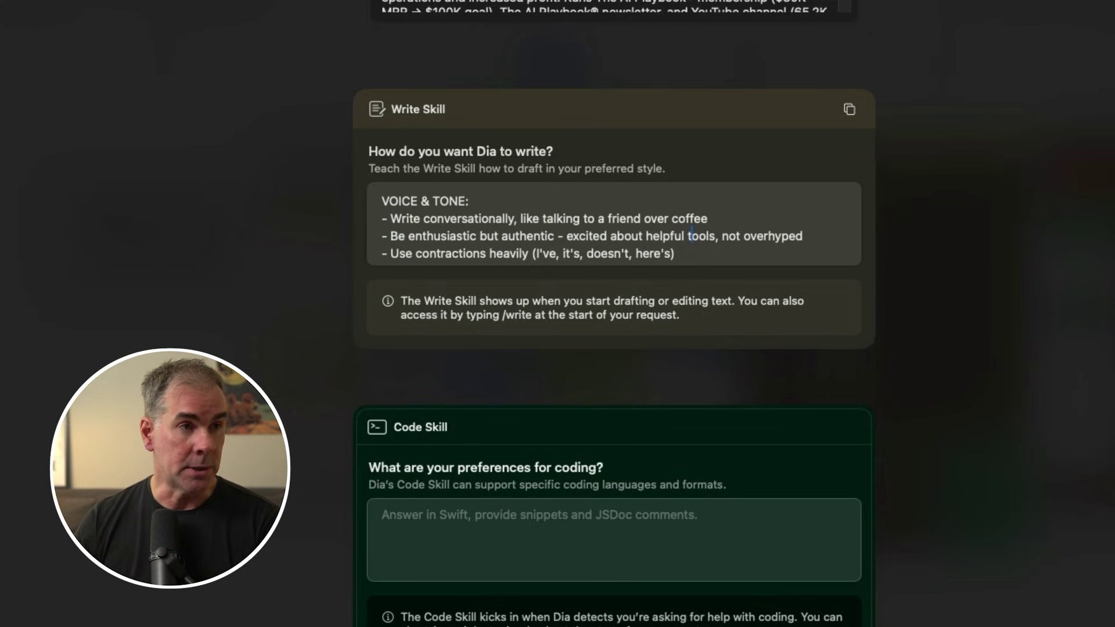
{"action": "scroll", "coordinate": [614, 313], "scroll_direction": "up", "scroll_amount": 10}
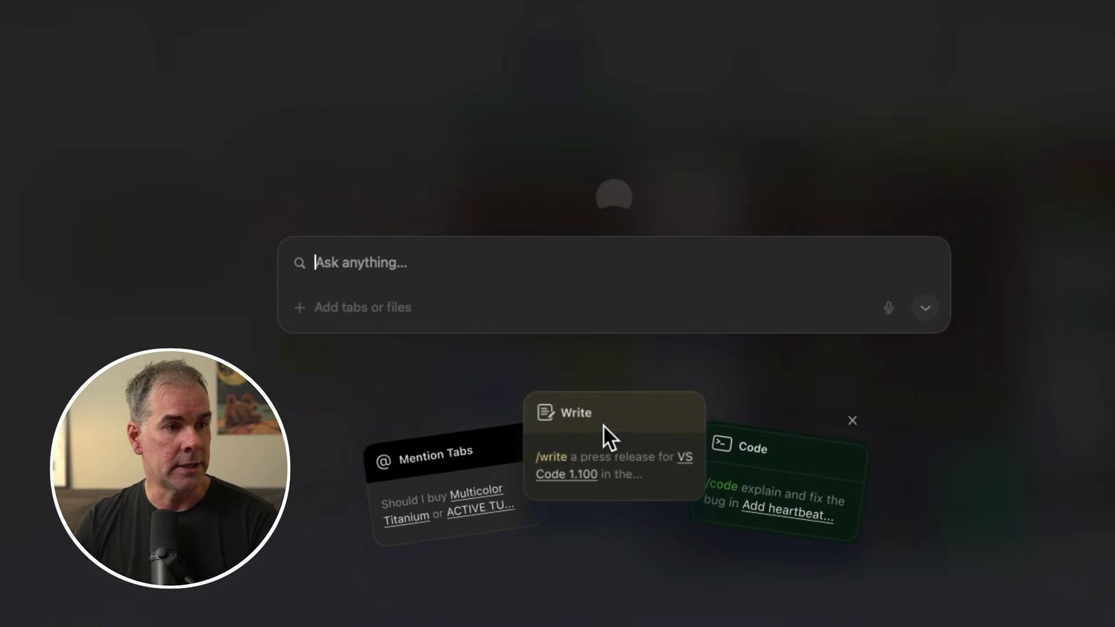
Try the Write skill's example prompt card in the Ask anything overlay
{"action": "left_click", "coordinate": [603, 424]}
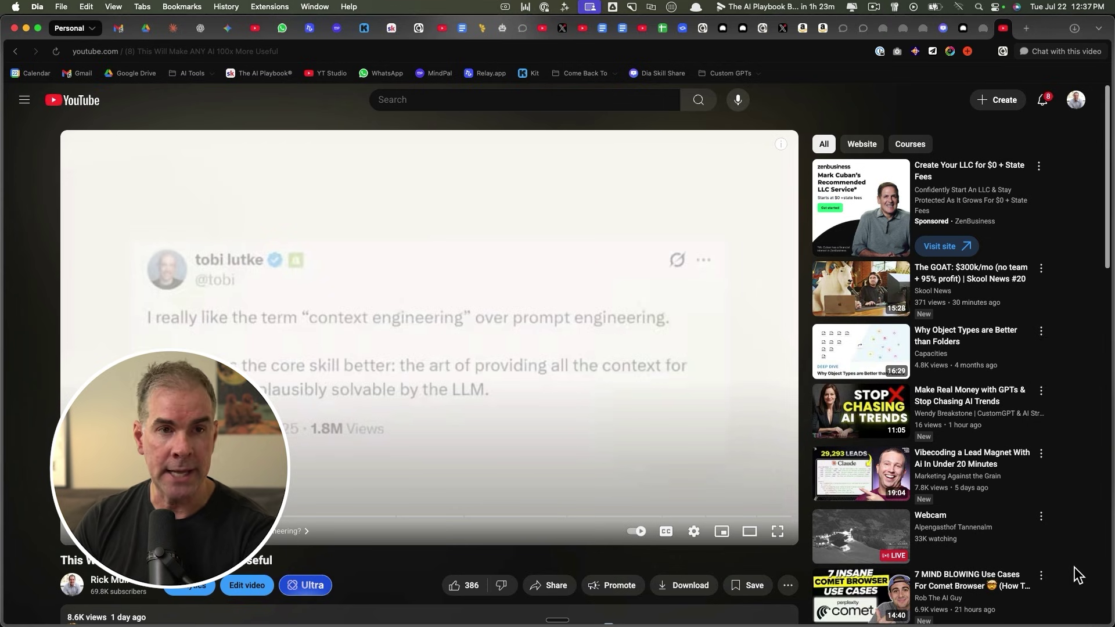
Open Dia's side chat beside the YouTube video with Cmd+E and set the uploaded video private
{"action": "key", "text": "super+e"}
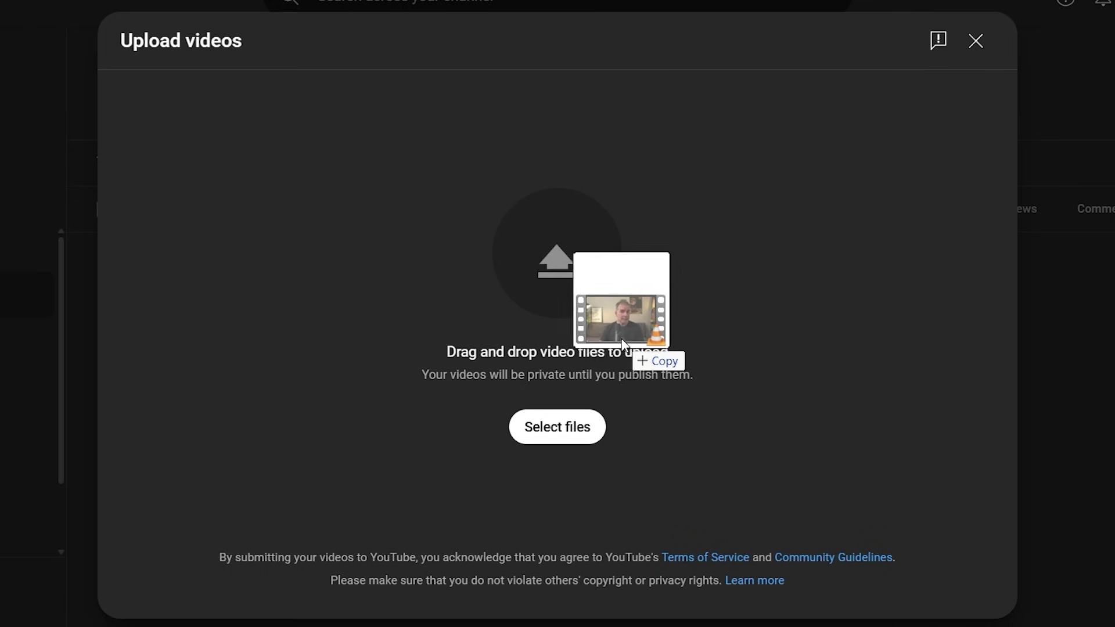
{"action": "left_click_drag", "start_coordinate": [622, 319], "coordinate": [637, 423]}
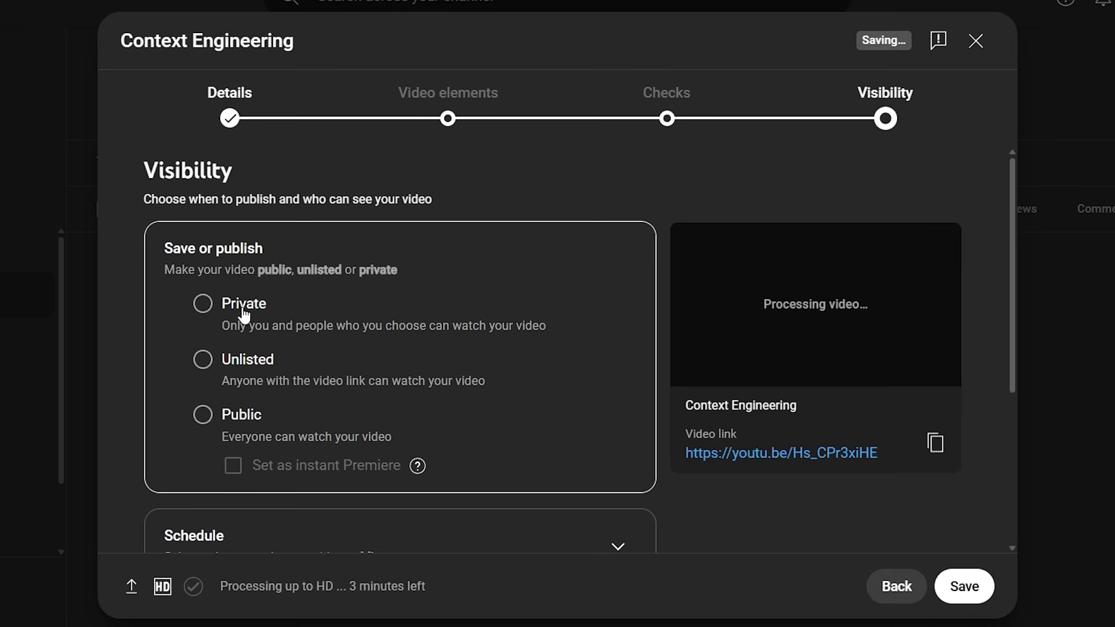
{"action": "left_click", "coordinate": [244, 315]}
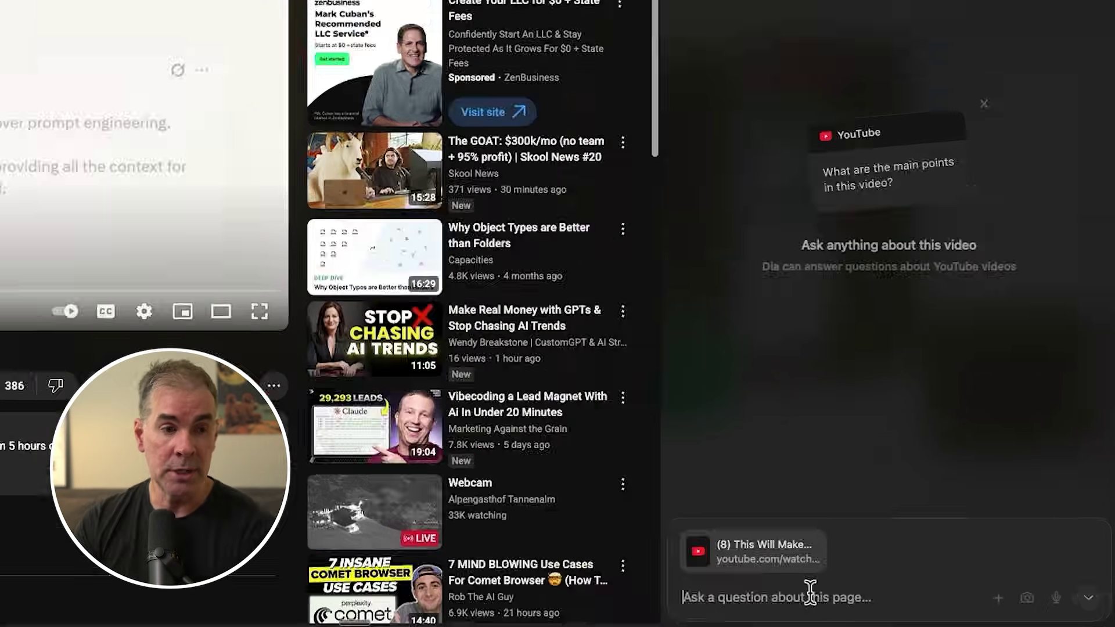
Paste the chapter-list request into the side chat, send it, and review the eleven returned chapters
{"action": "type", "text": "/"}
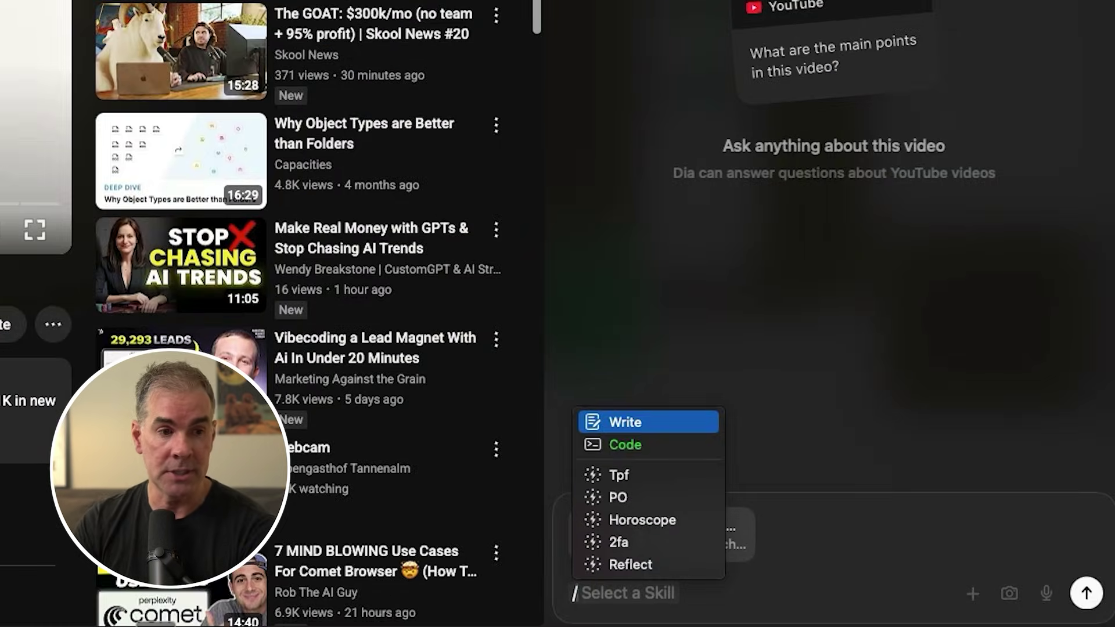
{"action": "key", "text": "BackSpace"}
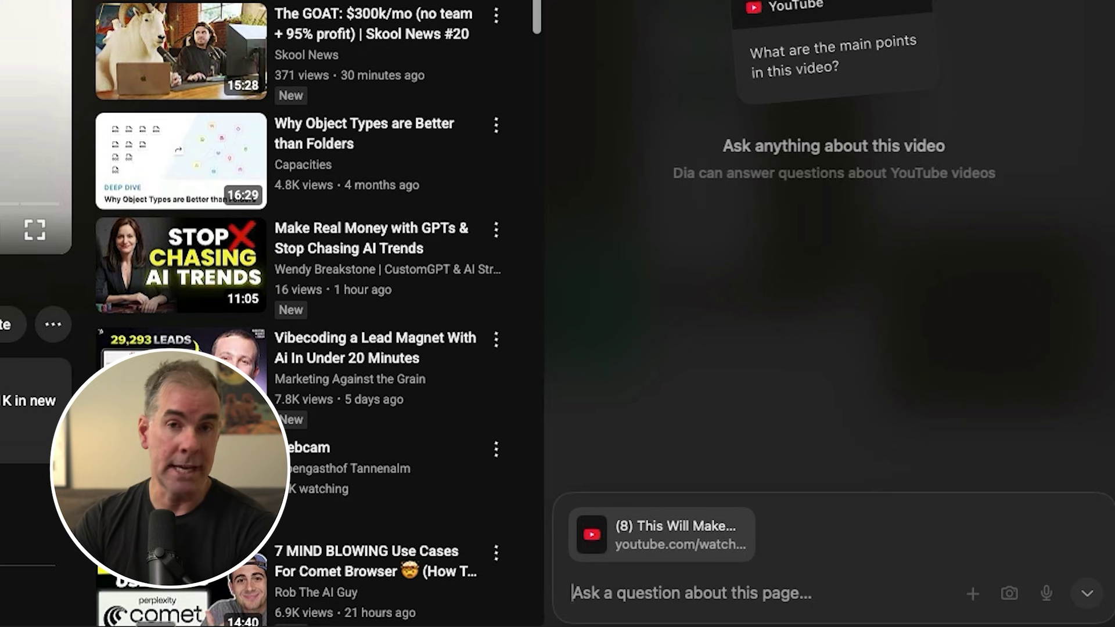
{"action": "type", "text": "give me a list of the video's chapters. Begin each chapter with the timestamp range for the respective chapter"}
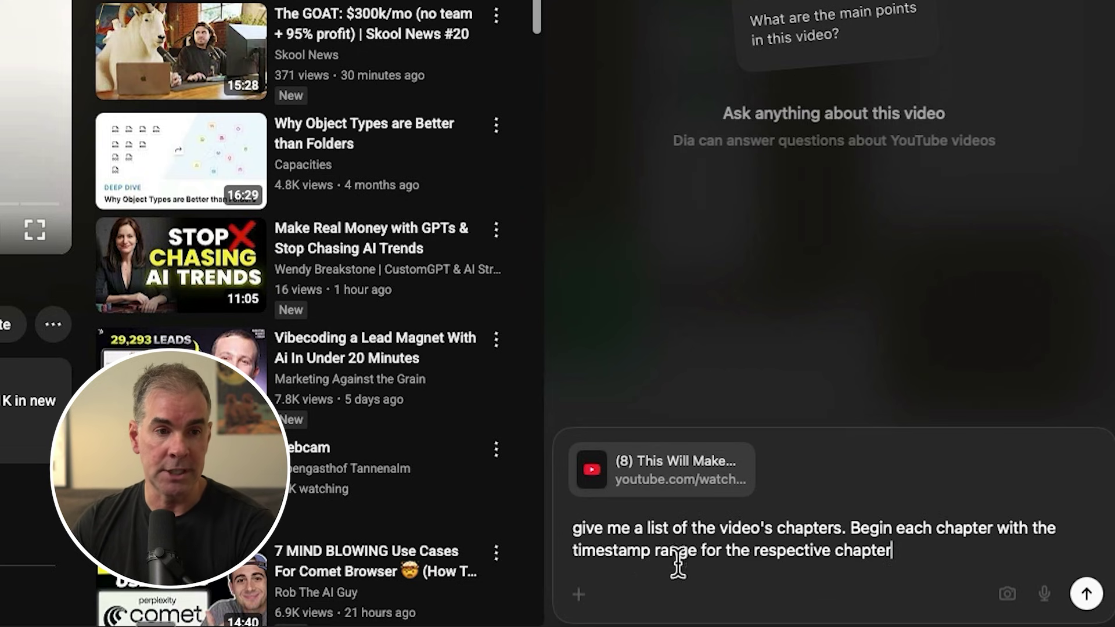
{"action": "left_click", "coordinate": [1084, 595]}
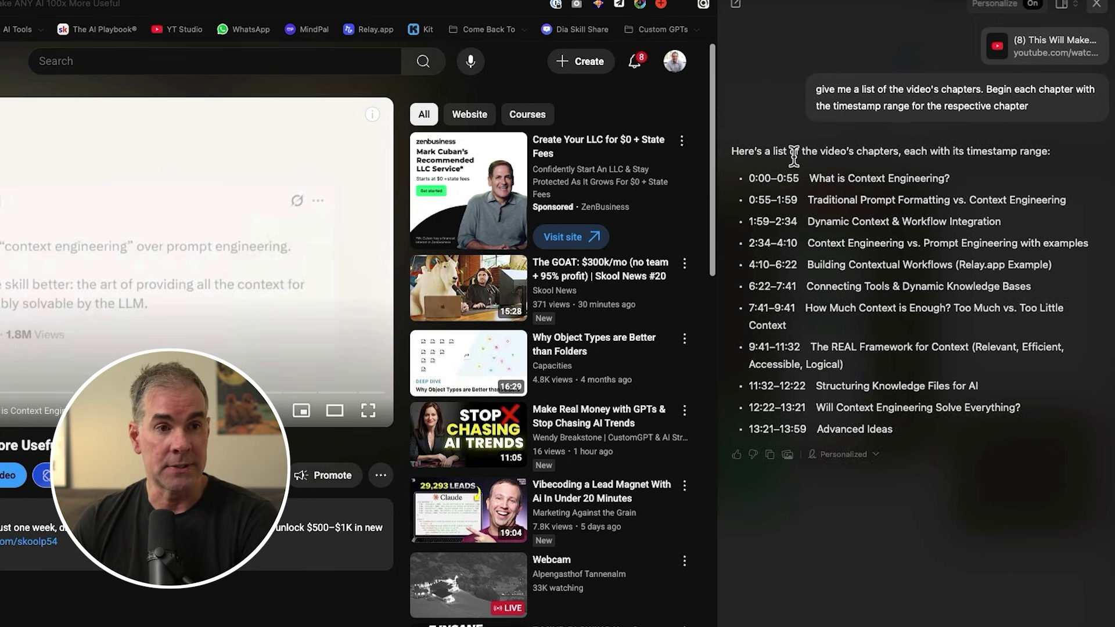
{"action": "left_click_drag", "start_coordinate": [793, 171], "coordinate": [906, 429]}
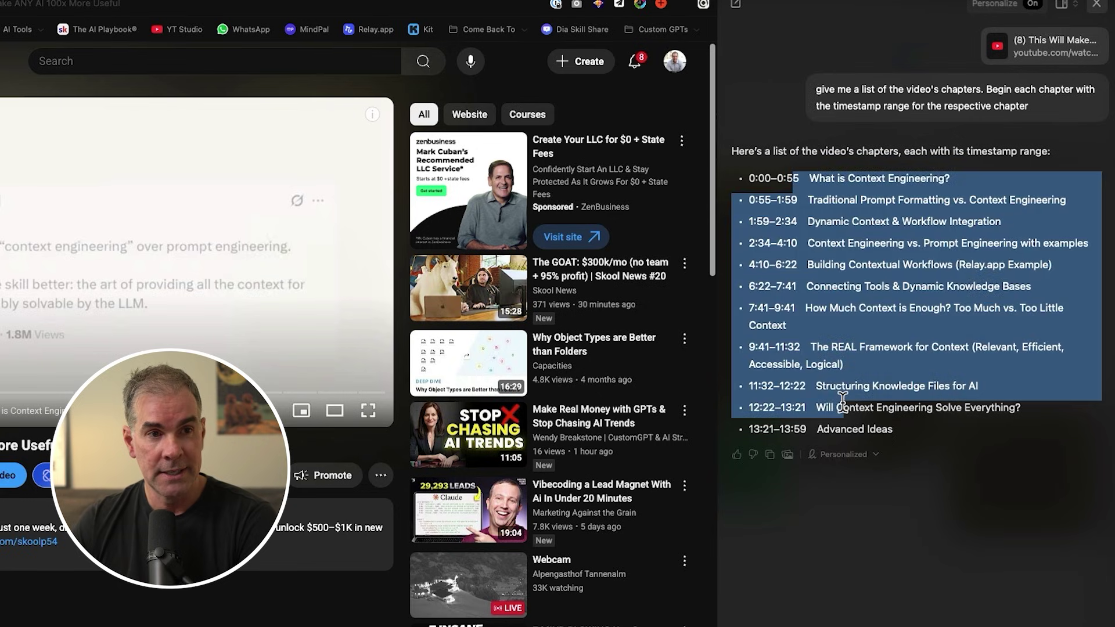
{"action": "left_click", "coordinate": [908, 426]}
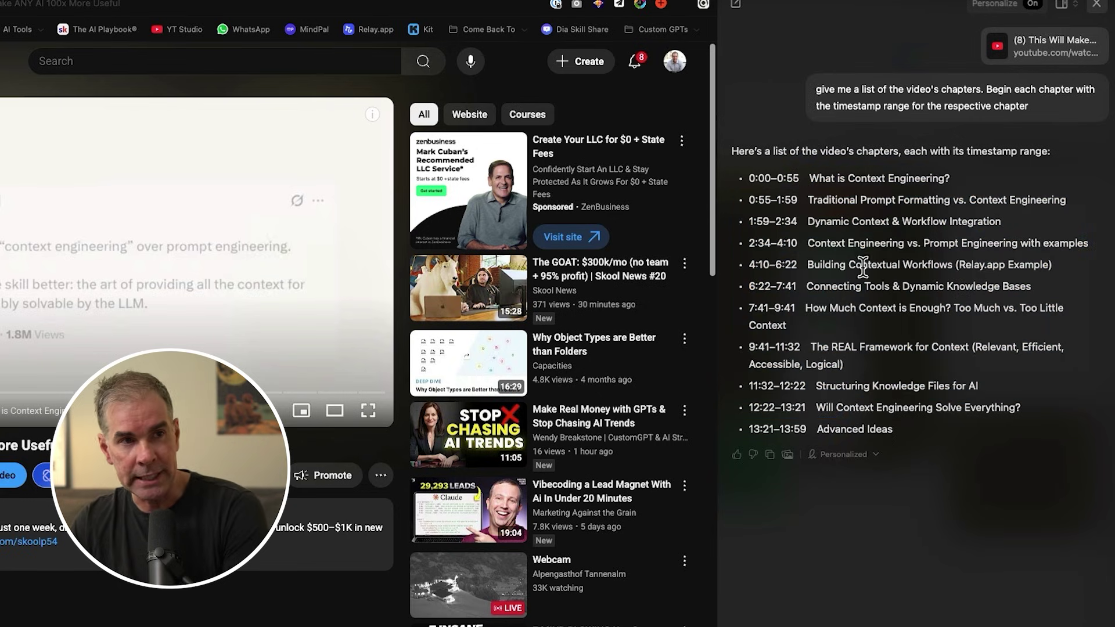
Copy Dia's timestamped chapter list into the YouTube Studio video description
{"action": "left_click", "coordinate": [771, 456]}
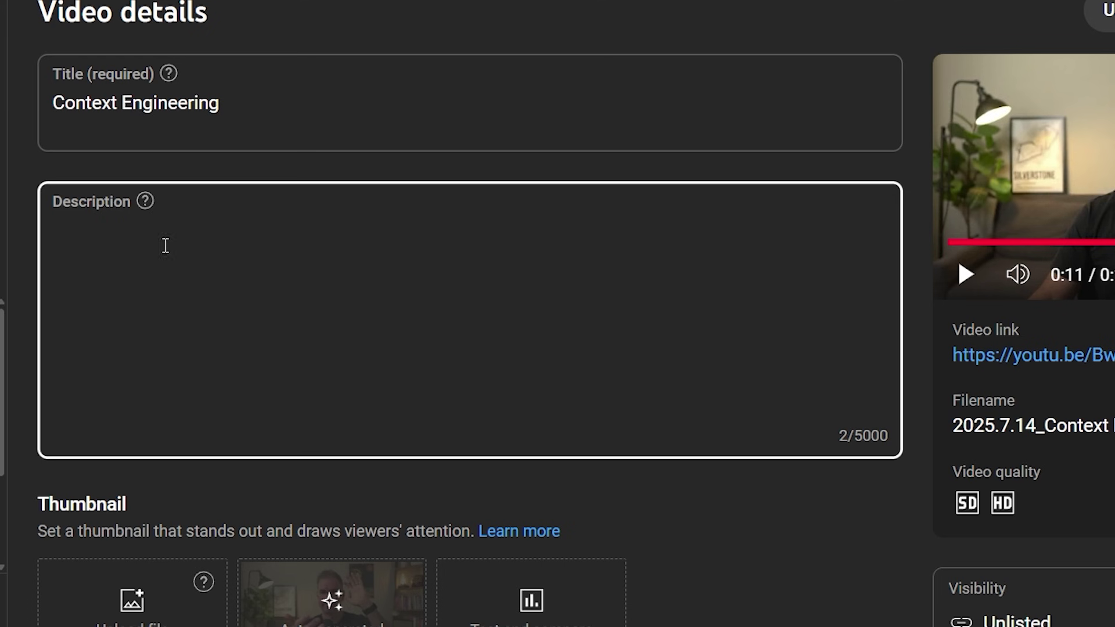
{"action": "key", "text": "ctrl+v"}
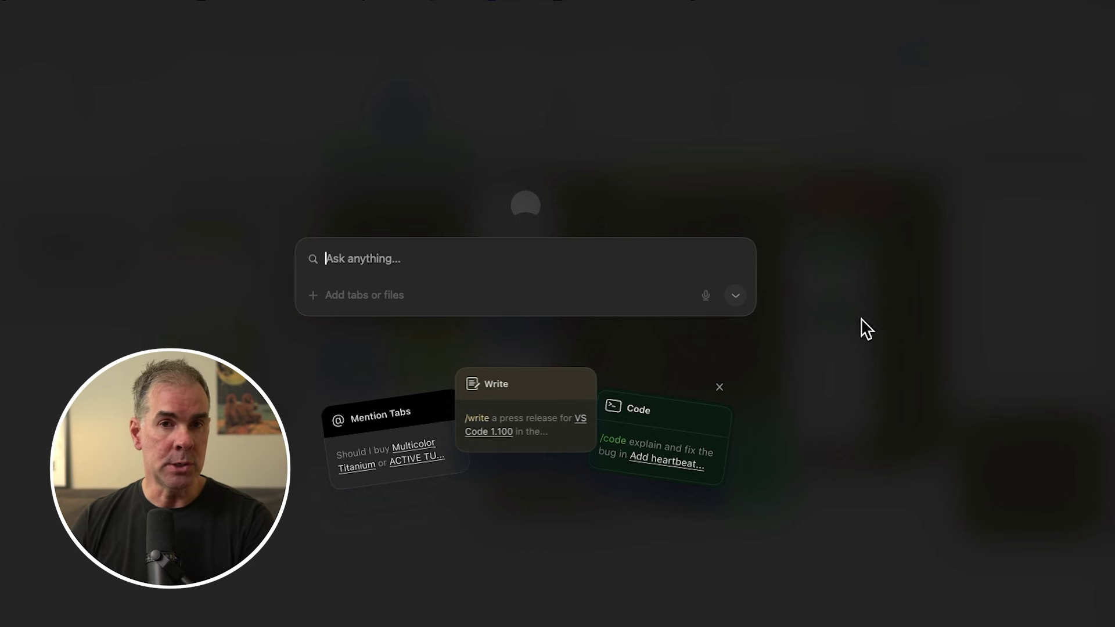
{"action": "left_click", "coordinate": [735, 295]}
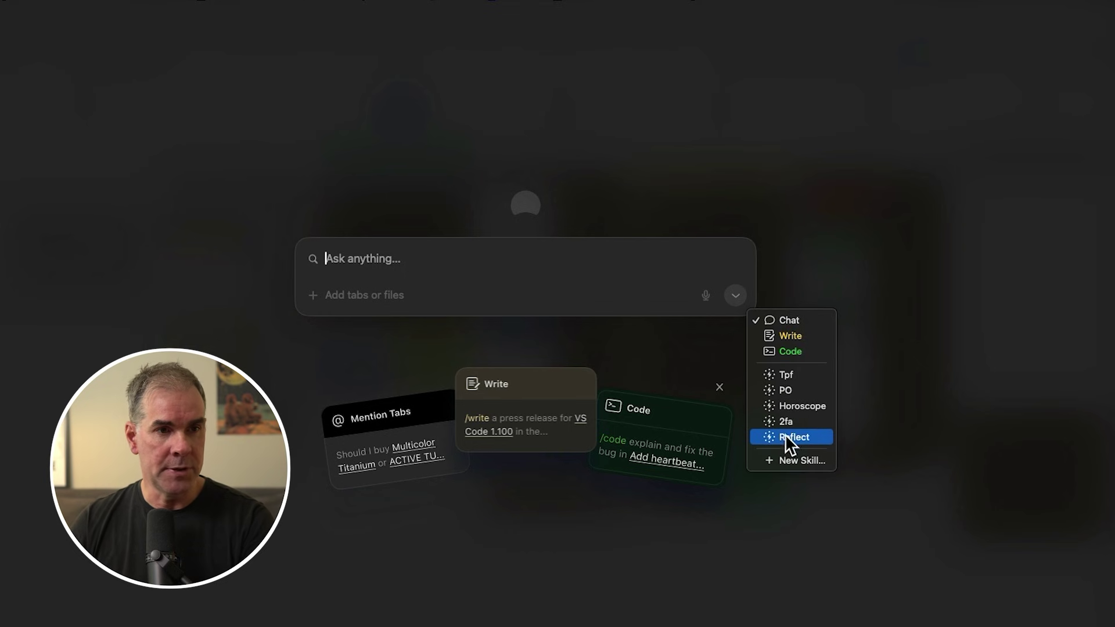
On the Dia Skill Share page, collapse /tldr and expand the /reflect skill's prompt
{"action": "left_click", "coordinate": [932, 433]}
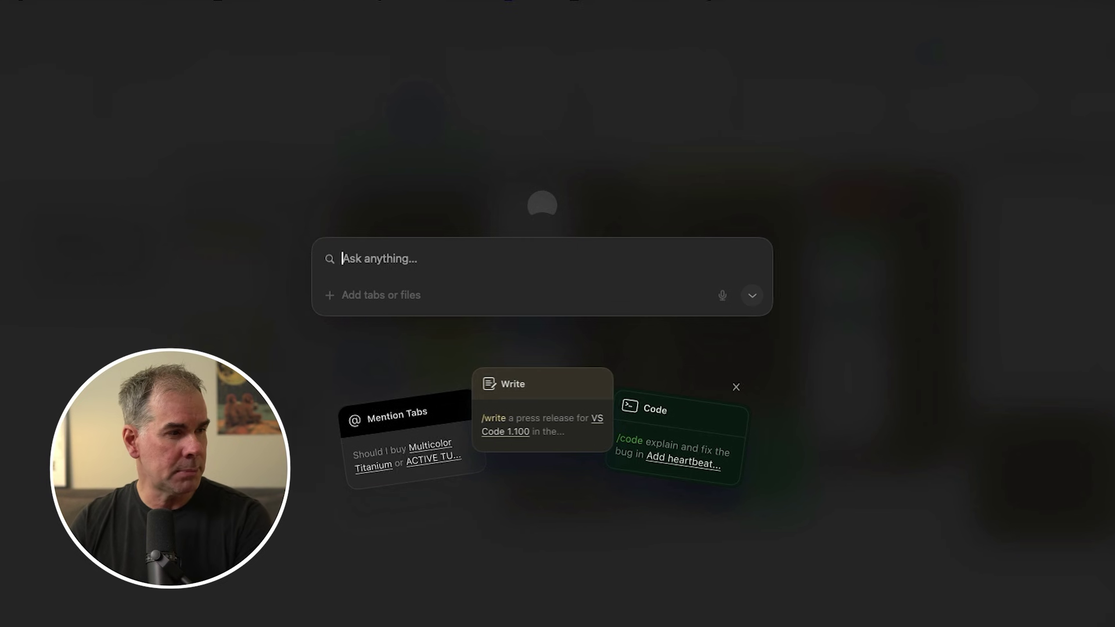
{"action": "left_click", "coordinate": [75, 575]}
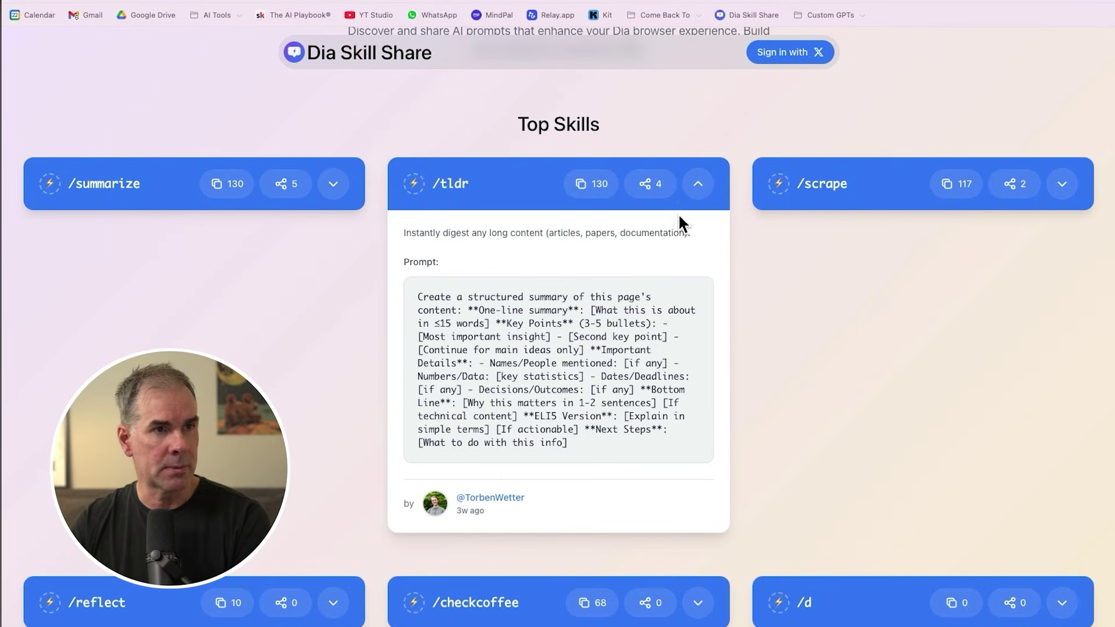
{"action": "left_click", "coordinate": [698, 184]}
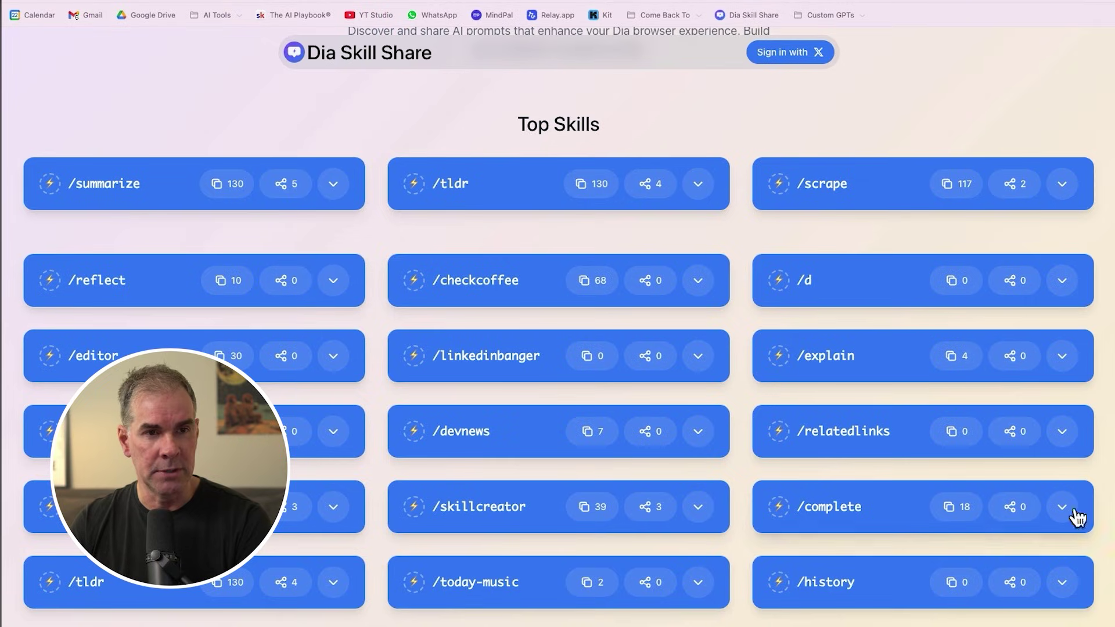
{"action": "left_click", "coordinate": [334, 281]}
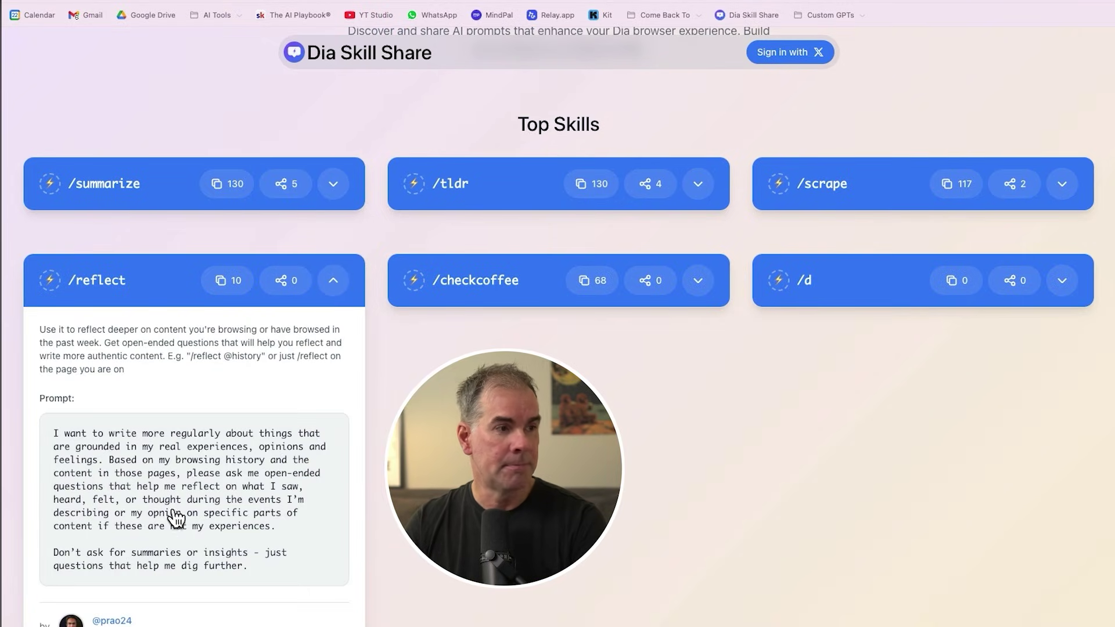
{"action": "key", "text": "super+t"}
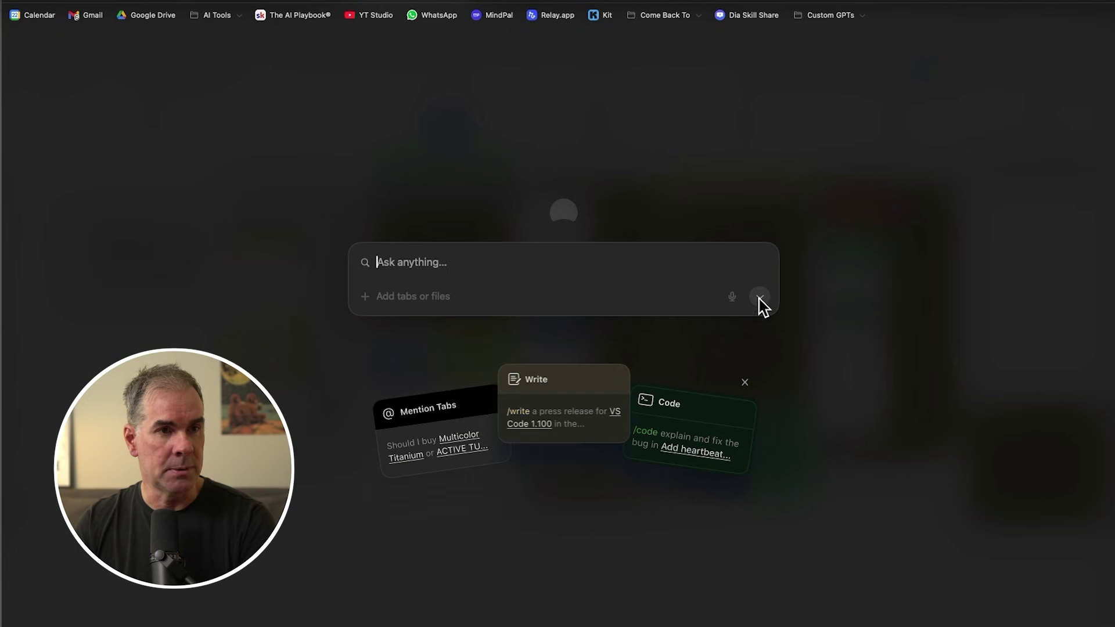
Add a blank Custom Skill below Tpf and start editing its prefix field
{"action": "left_click", "coordinate": [758, 298]}
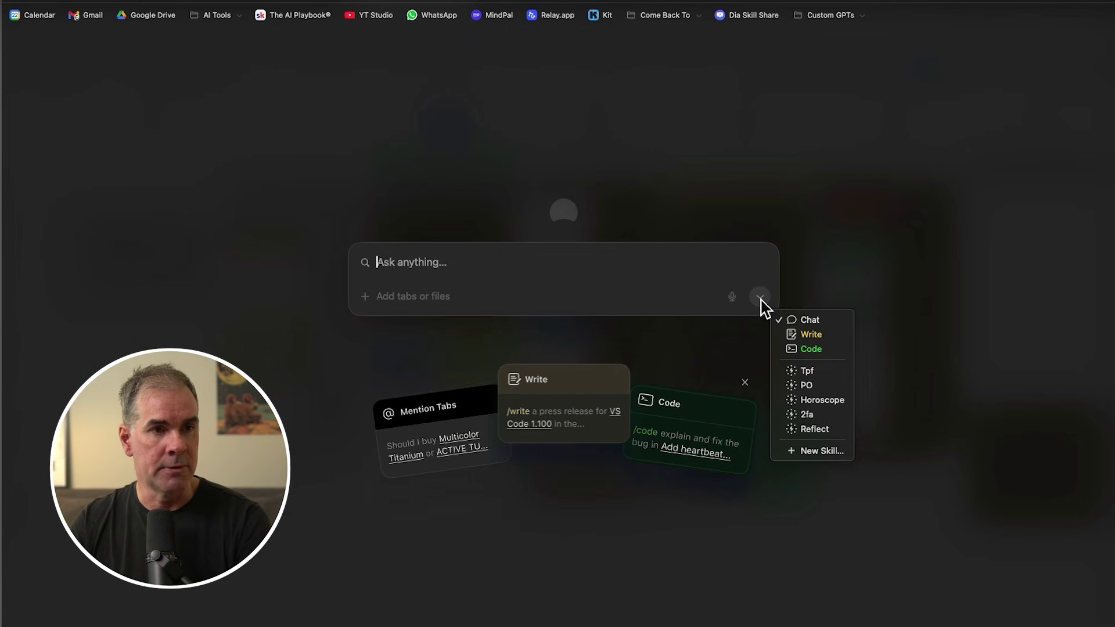
{"action": "left_click", "coordinate": [813, 453]}
{"action": "scroll", "coordinate": [763, 546], "scroll_direction": "down", "scroll_amount": 3}
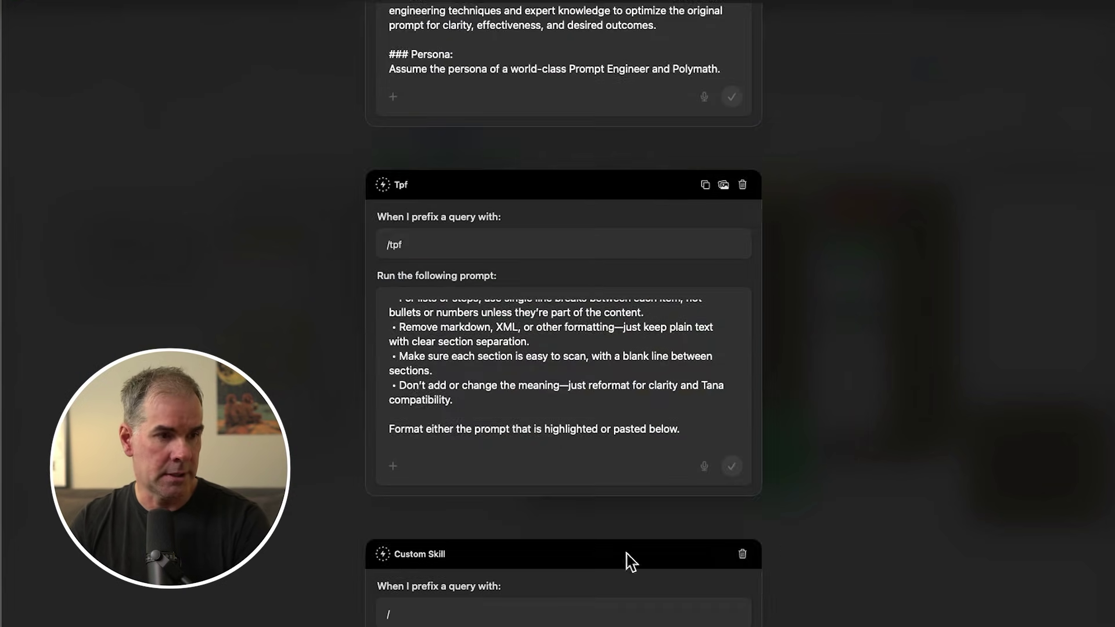
{"action": "scroll", "coordinate": [632, 481], "scroll_direction": "down", "scroll_amount": 1}
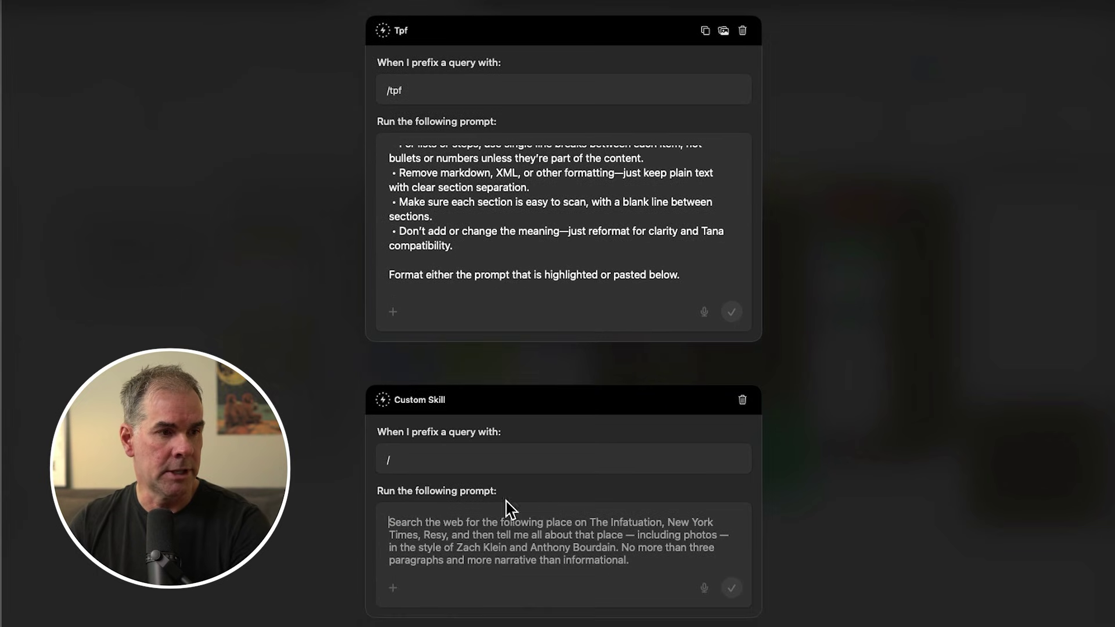
{"action": "left_click", "coordinate": [423, 463]}
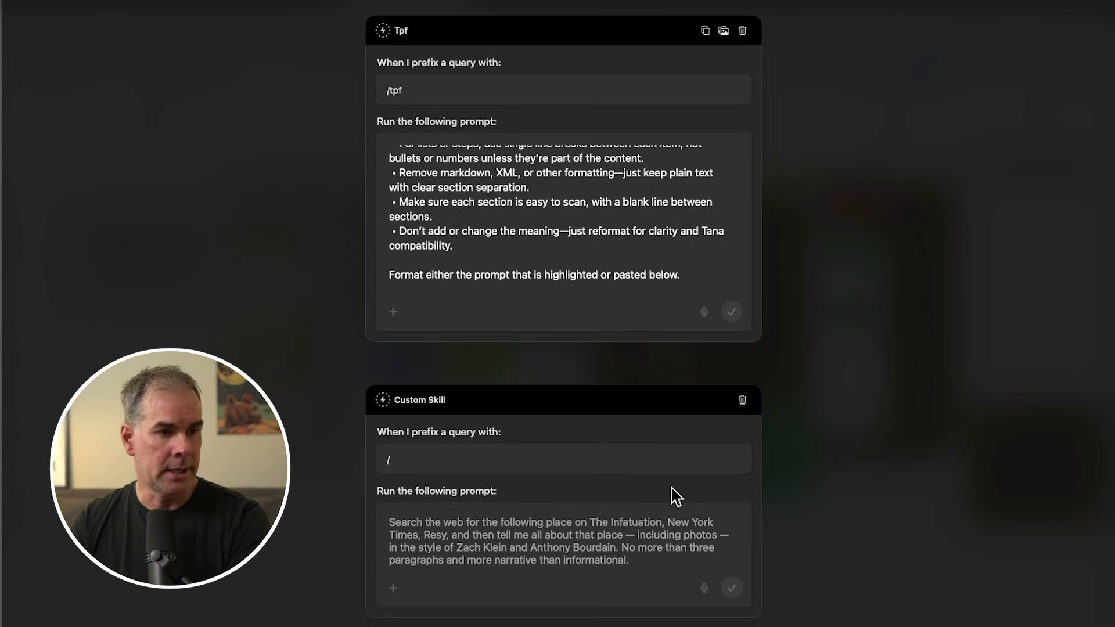
In a new chat, run the /reflect skill with browsing History attached as context
{"action": "key", "text": "super+t"}
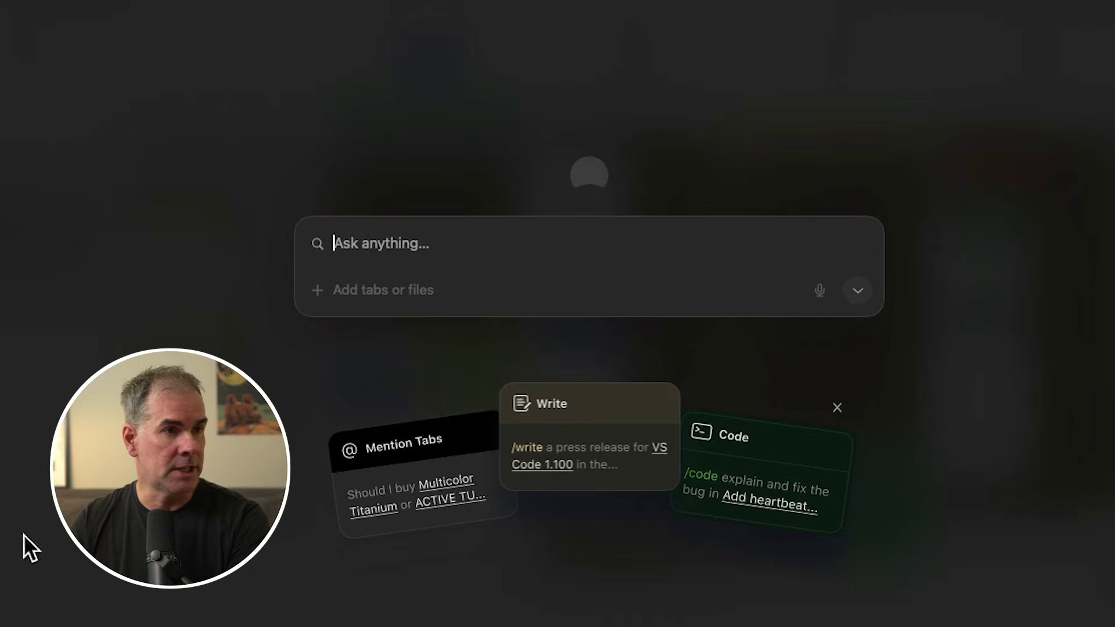
{"action": "type", "text": "/re"}
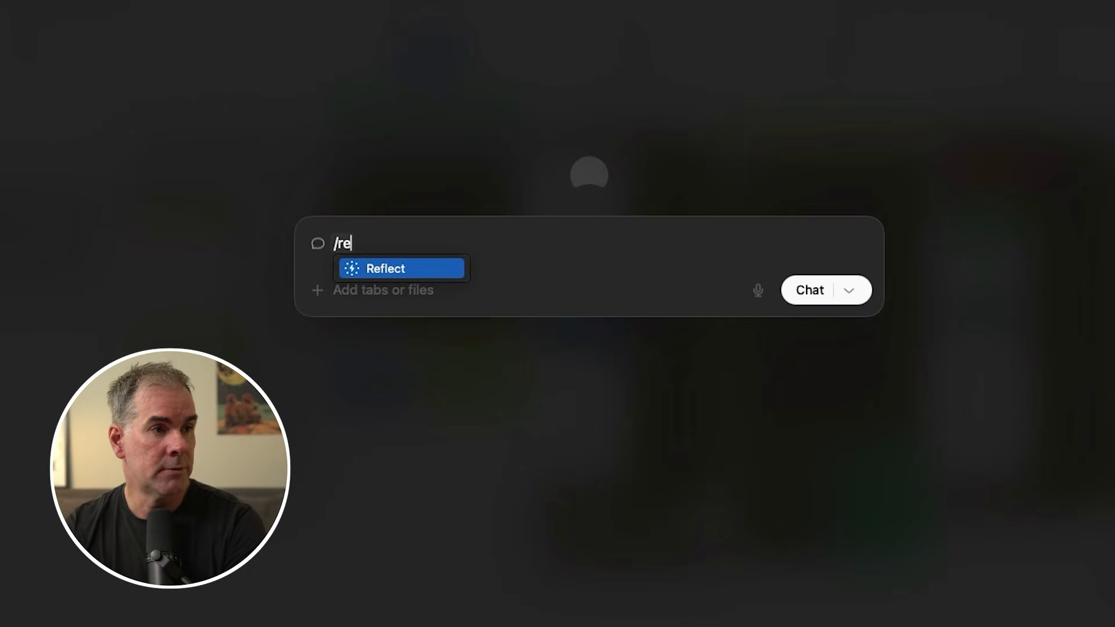
{"action": "left_click", "coordinate": [389, 271]}
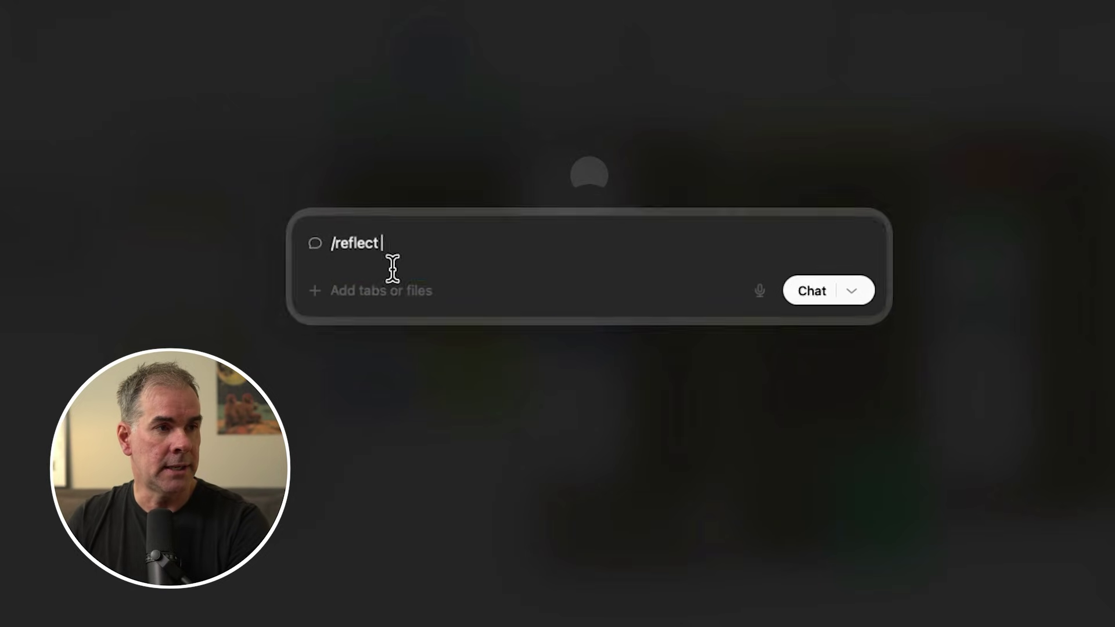
{"action": "type", "text": "@"}
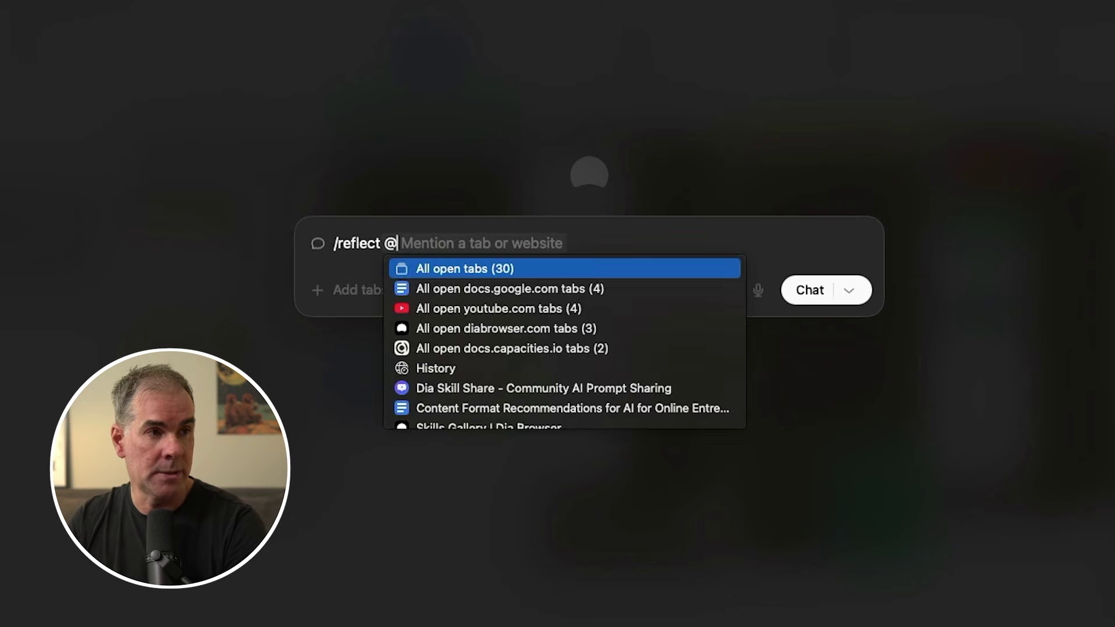
{"action": "left_click", "coordinate": [459, 369]}
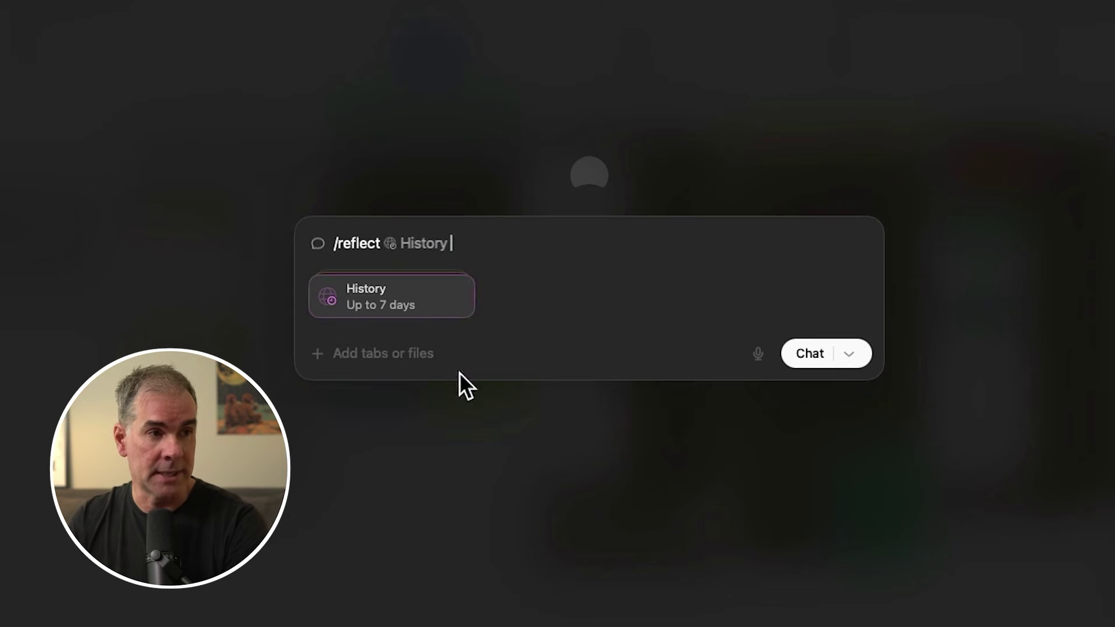
{"action": "left_click", "coordinate": [814, 352]}
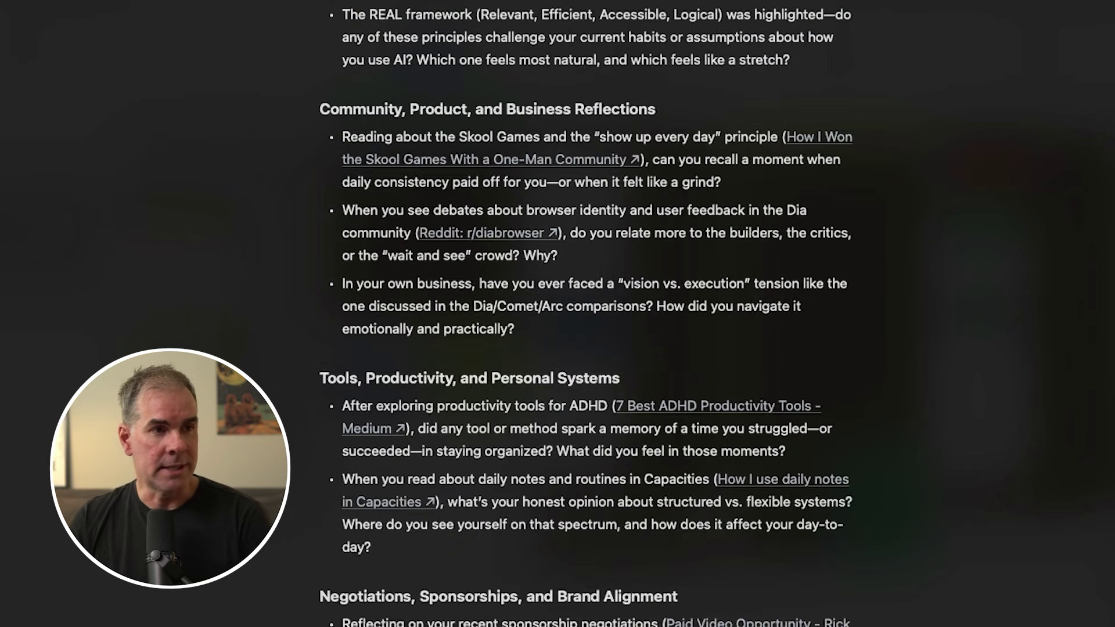
{"action": "scroll", "coordinate": [475, 474], "scroll_direction": "down", "scroll_amount": 2}
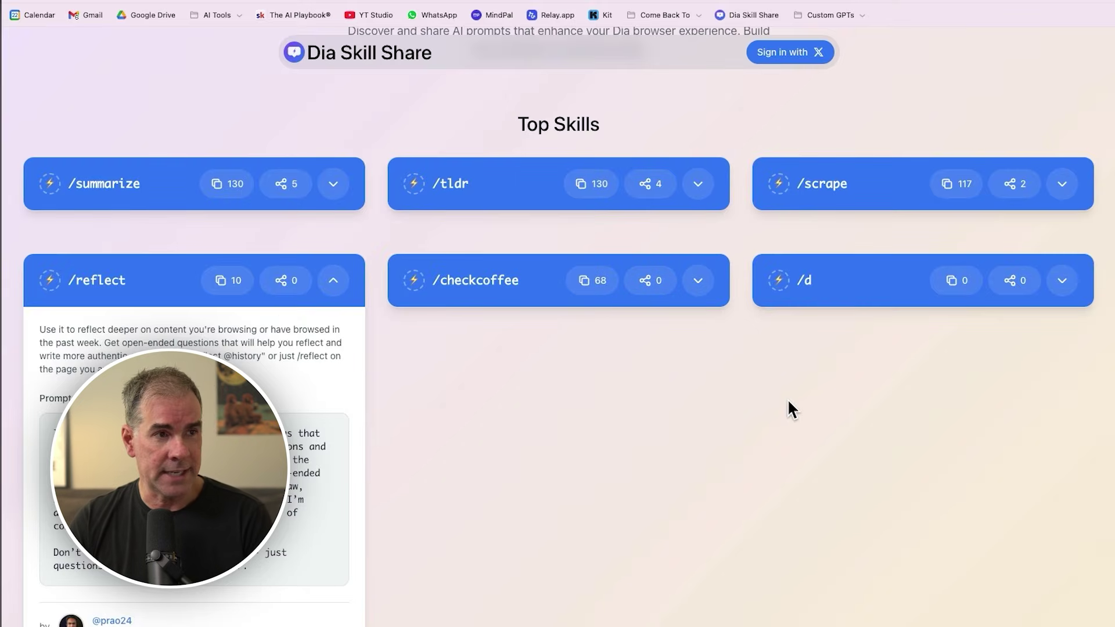
Scroll to Explore Skills and filter the skills gallery to MARKETING
{"action": "scroll", "coordinate": [793, 430], "scroll_direction": "down", "scroll_amount": 15}
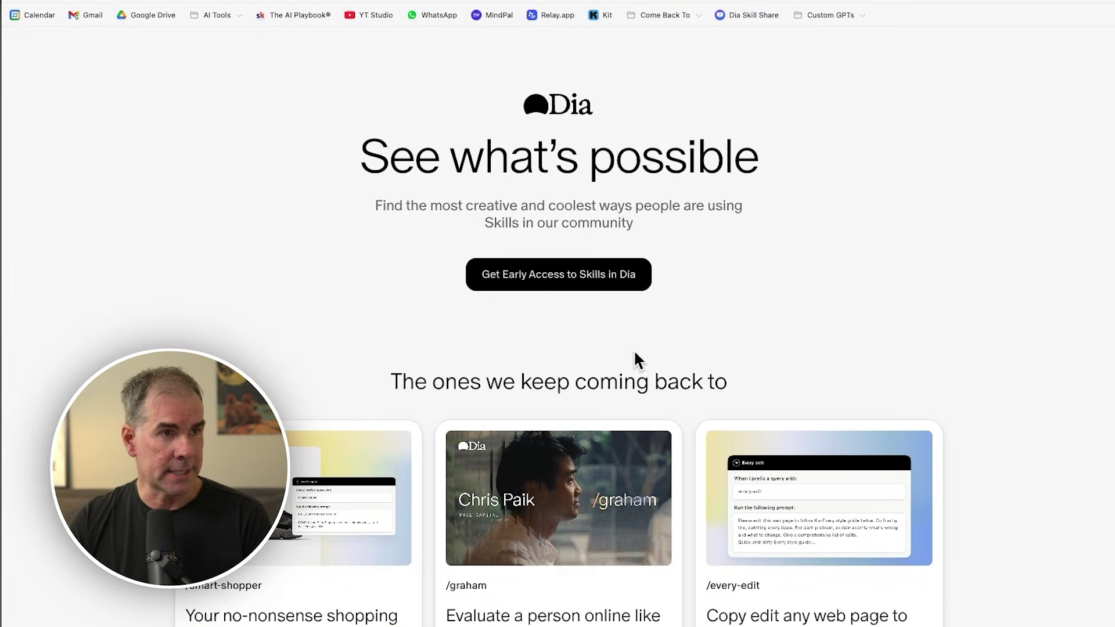
{"action": "scroll", "coordinate": [797, 313], "scroll_direction": "down", "scroll_amount": 5}
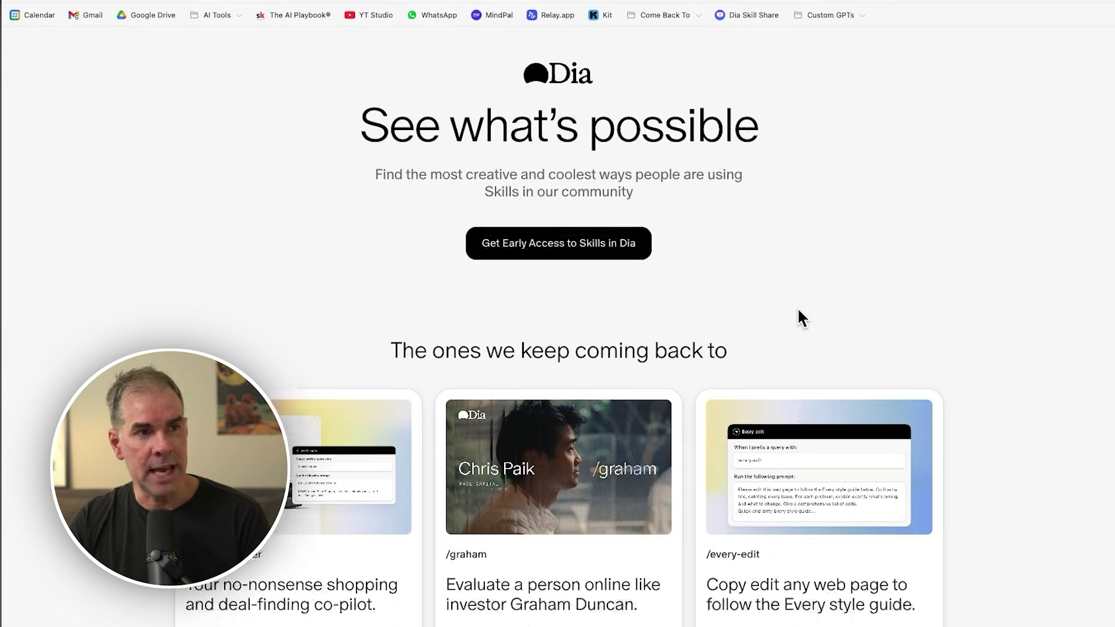
{"action": "scroll", "coordinate": [780, 370], "scroll_direction": "down", "scroll_amount": 9}
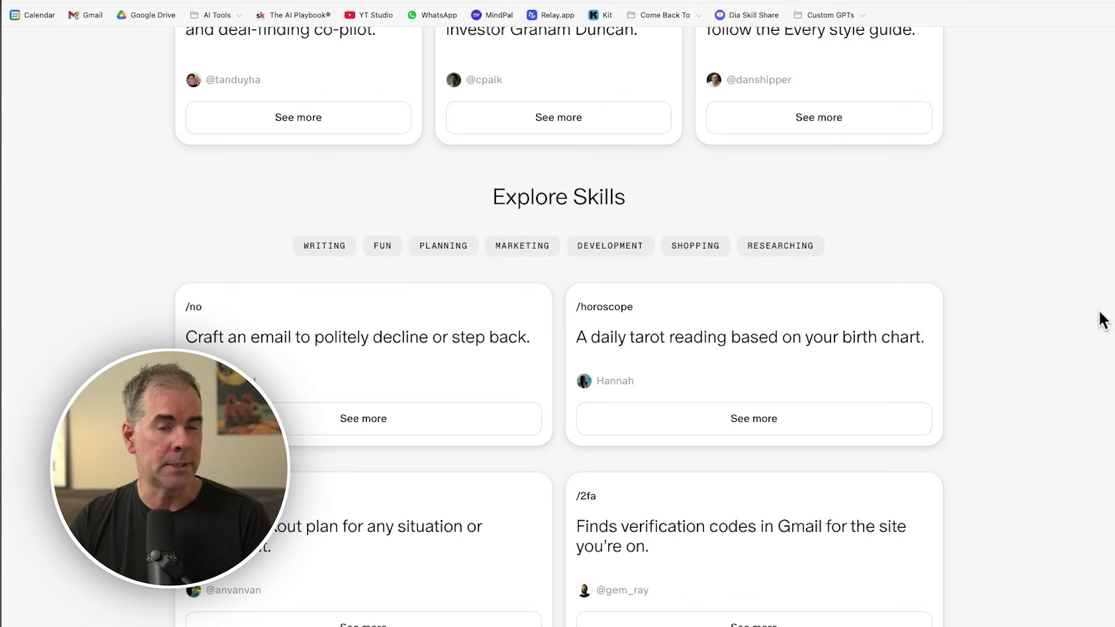
{"action": "left_click", "coordinate": [524, 247]}
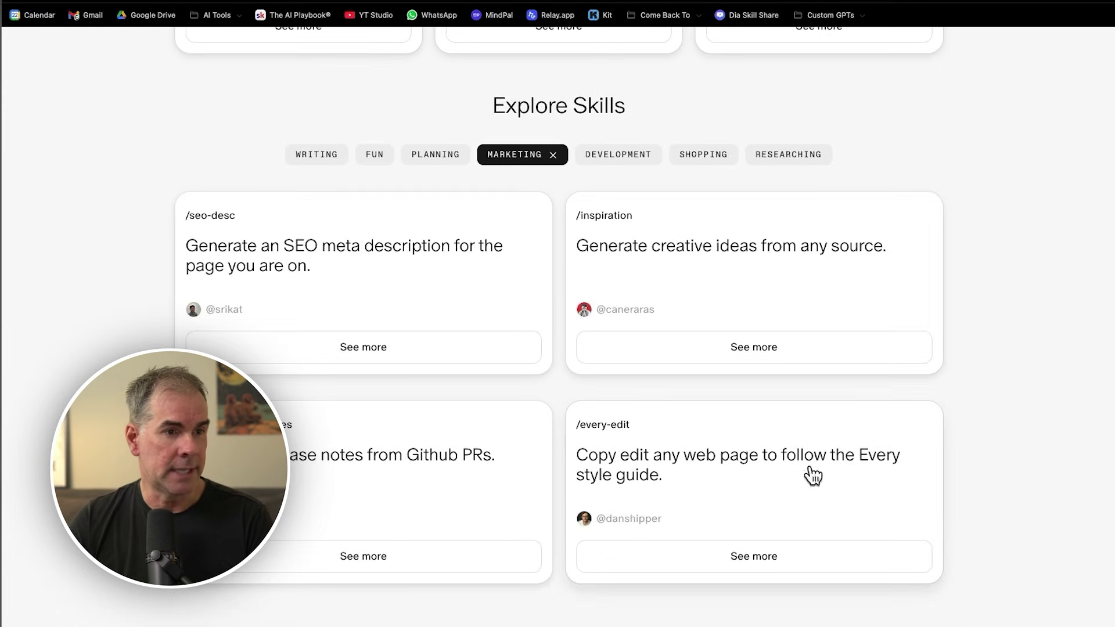
Open the /every-edit skill and read through its Every style guide prompt
{"action": "left_click", "coordinate": [660, 477]}
{"action": "scroll", "coordinate": [561, 378], "scroll_direction": "down", "scroll_amount": 5}
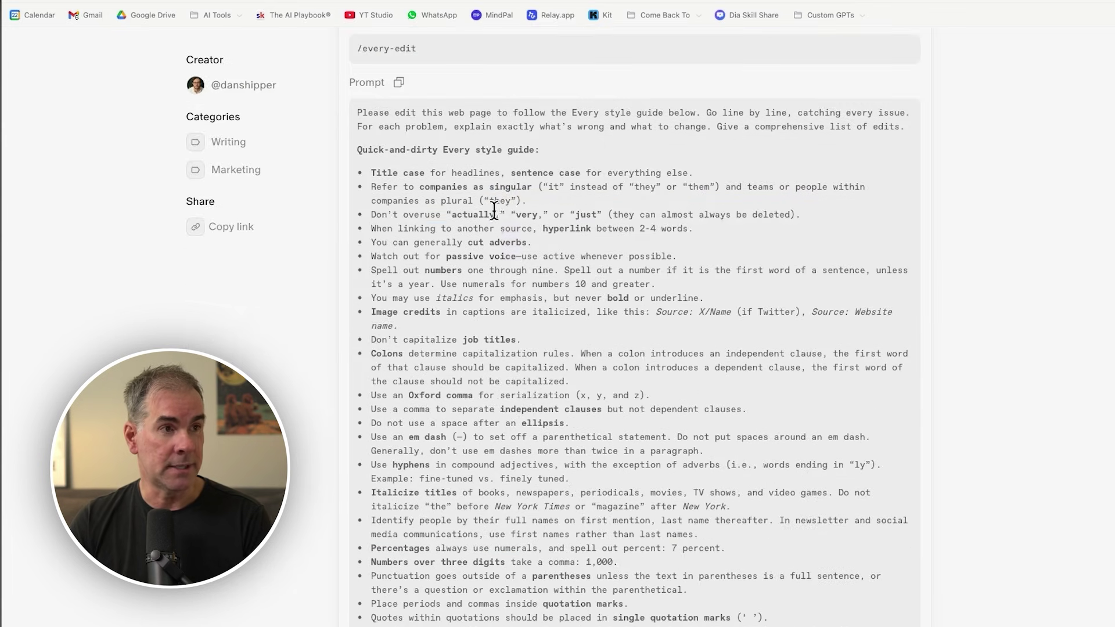
{"action": "left_click_drag", "start_coordinate": [494, 210], "coordinate": [577, 551]}
{"action": "scroll", "coordinate": [592, 520], "scroll_direction": "down", "scroll_amount": 10}
{"action": "scroll", "coordinate": [592, 521], "scroll_direction": "up", "scroll_amount": 5}
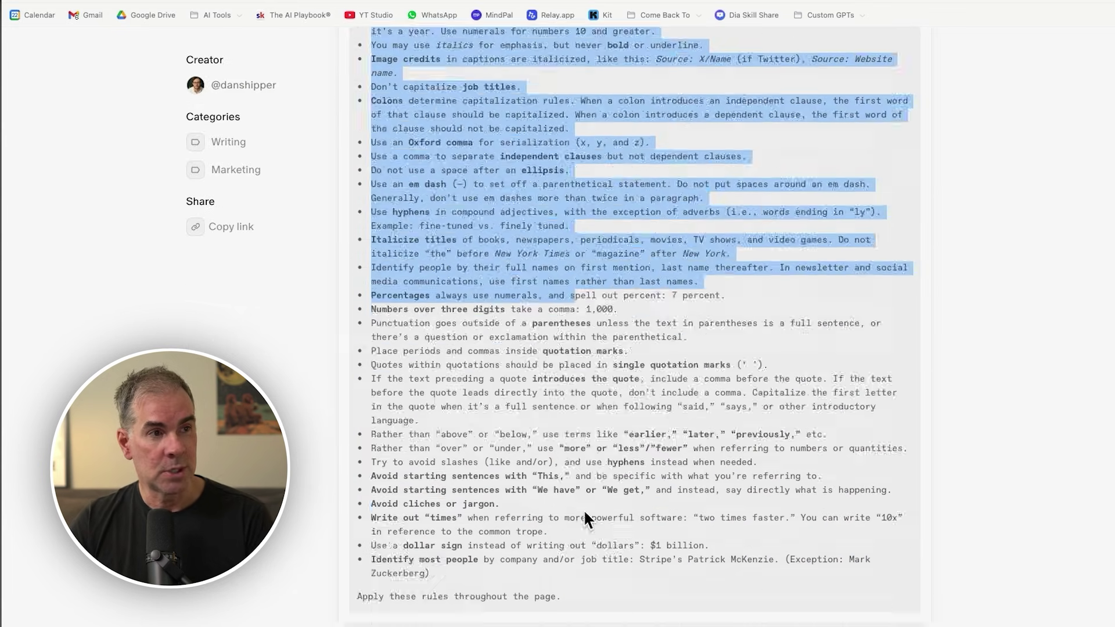
{"action": "scroll", "coordinate": [584, 514], "scroll_direction": "up", "scroll_amount": 10}
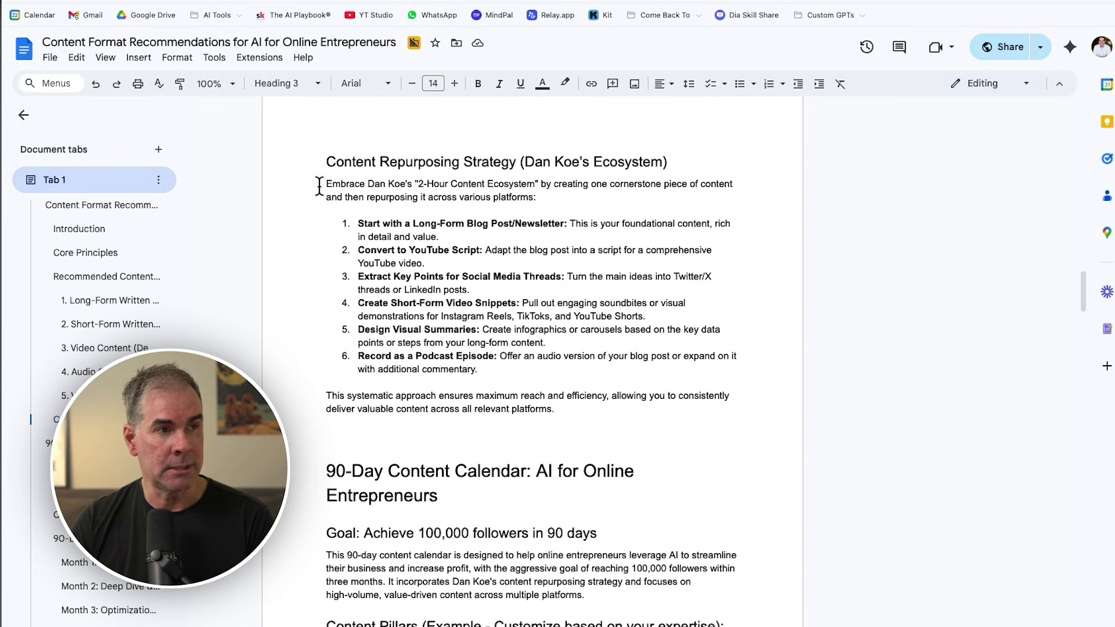
Select the Content Repurposing Strategy section and open the Gemini side panel
{"action": "left_click_drag", "start_coordinate": [329, 164], "coordinate": [540, 370]}
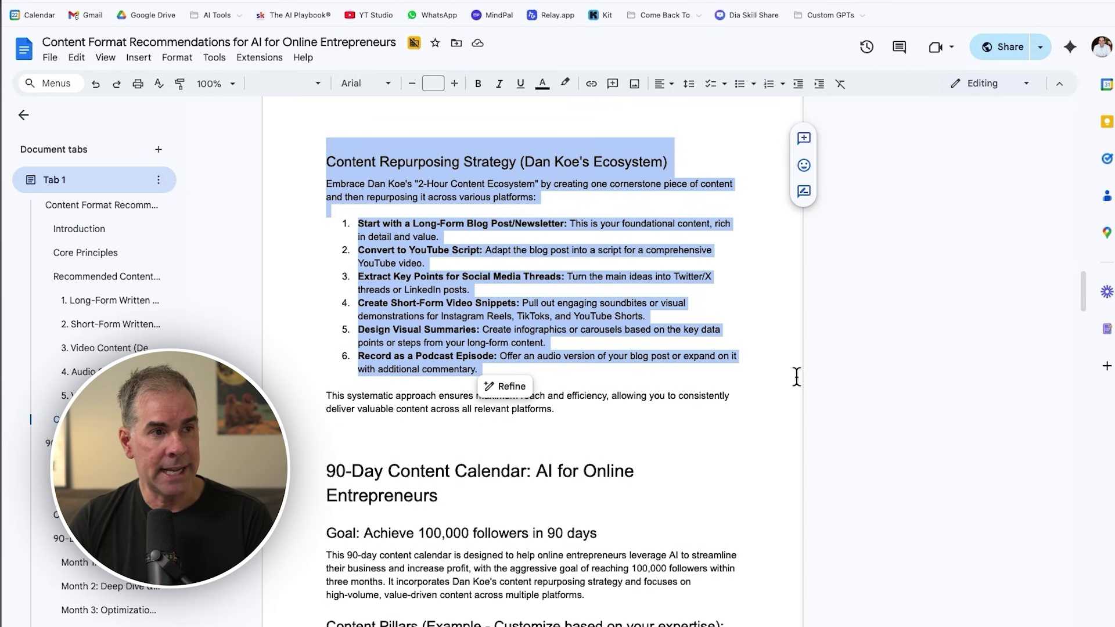
{"action": "left_click", "coordinate": [1066, 4]}
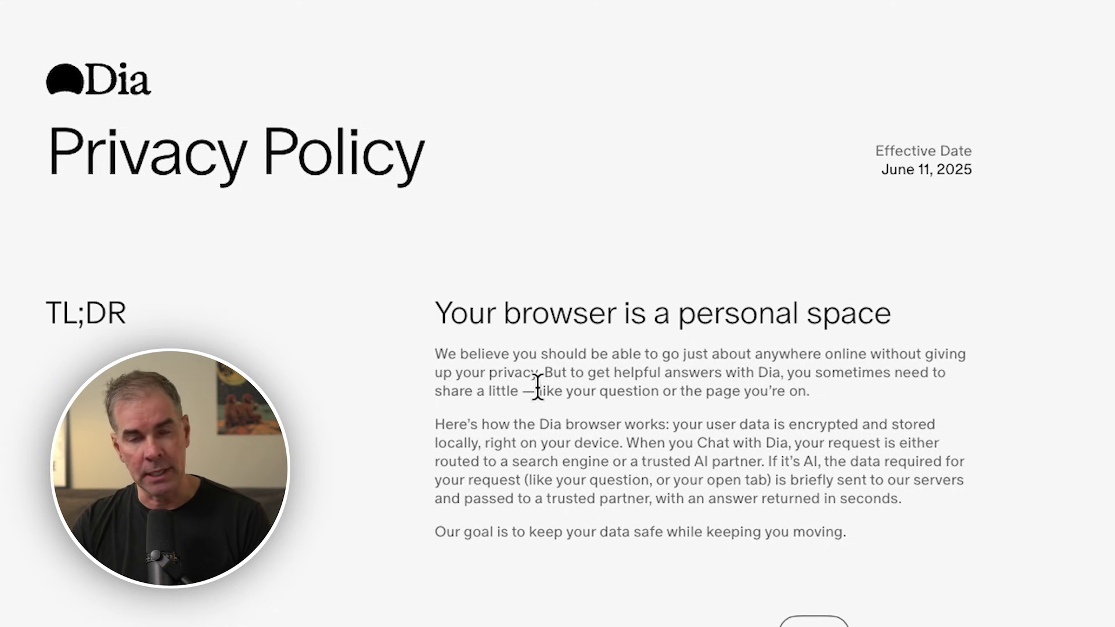
{"action": "scroll", "coordinate": [703, 348], "scroll_direction": "down", "scroll_amount": 15}
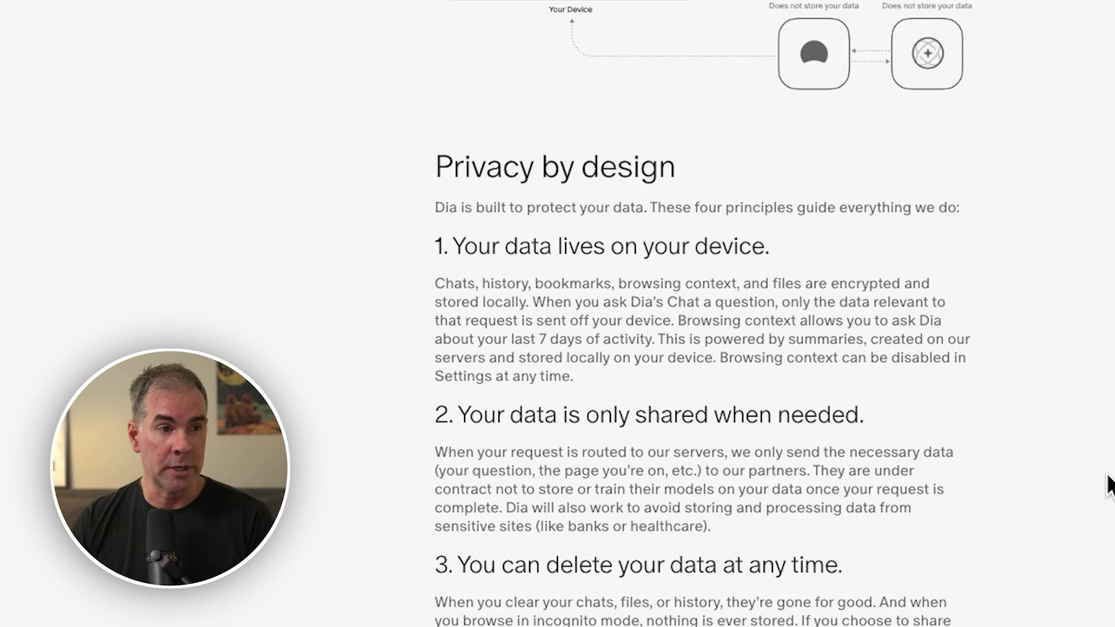
{"action": "scroll", "coordinate": [1036, 435], "scroll_direction": "down", "scroll_amount": 3}
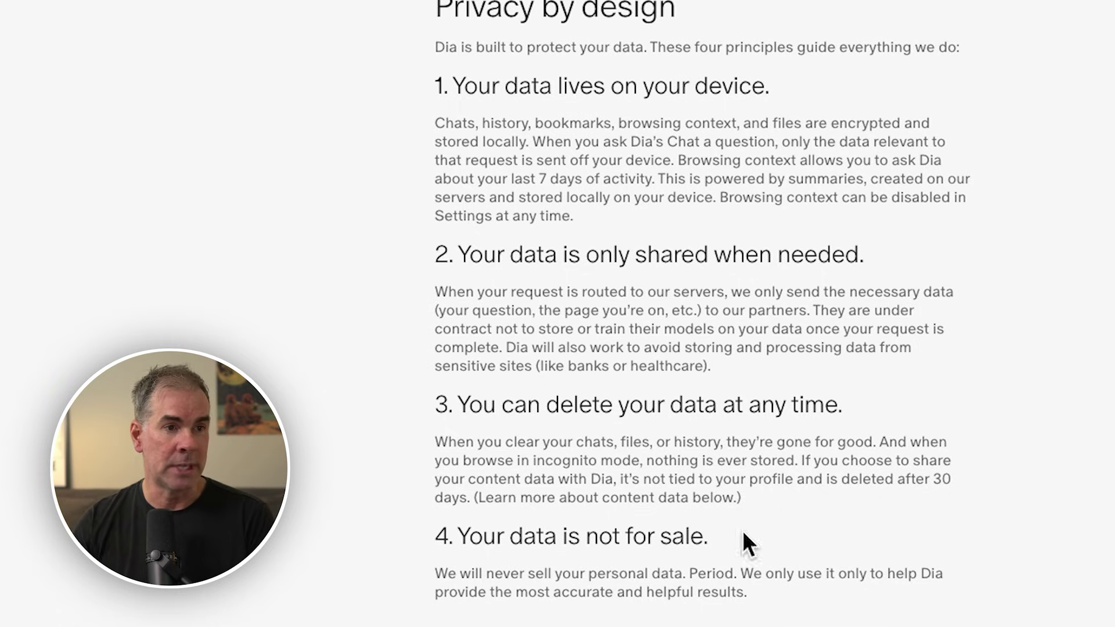
{"action": "left_click_drag", "start_coordinate": [471, 254], "coordinate": [864, 255]}
{"action": "scroll", "coordinate": [577, 431], "scroll_direction": "down", "scroll_amount": 4}
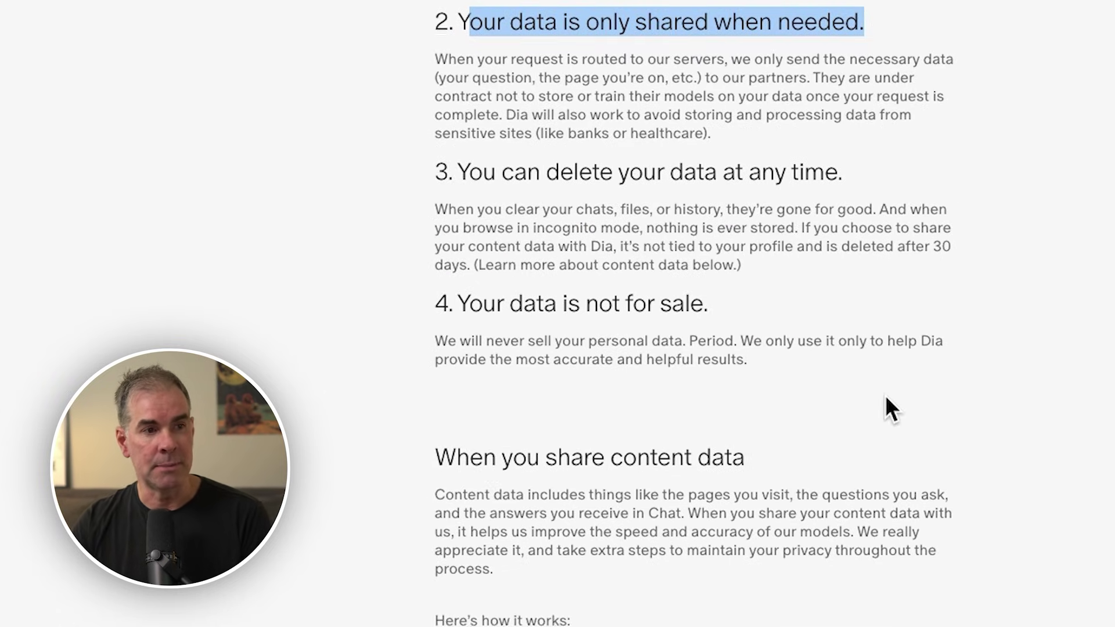
{"action": "scroll", "coordinate": [929, 371], "scroll_direction": "down", "scroll_amount": 7}
{"action": "scroll", "coordinate": [949, 327], "scroll_direction": "up", "scroll_amount": 14}
{"action": "scroll", "coordinate": [947, 343], "scroll_direction": "down", "scroll_amount": 10}
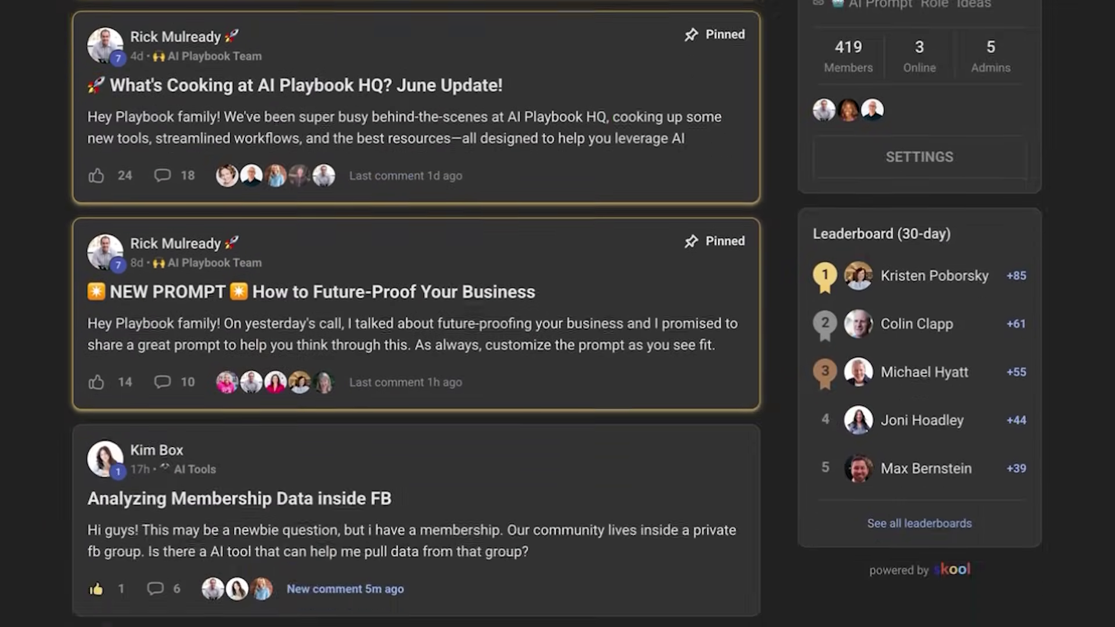
Scroll down the Skool community page to browse the AI Playbook course cards
{"action": "scroll", "coordinate": [415, 314], "scroll_direction": "down", "scroll_amount": 10}
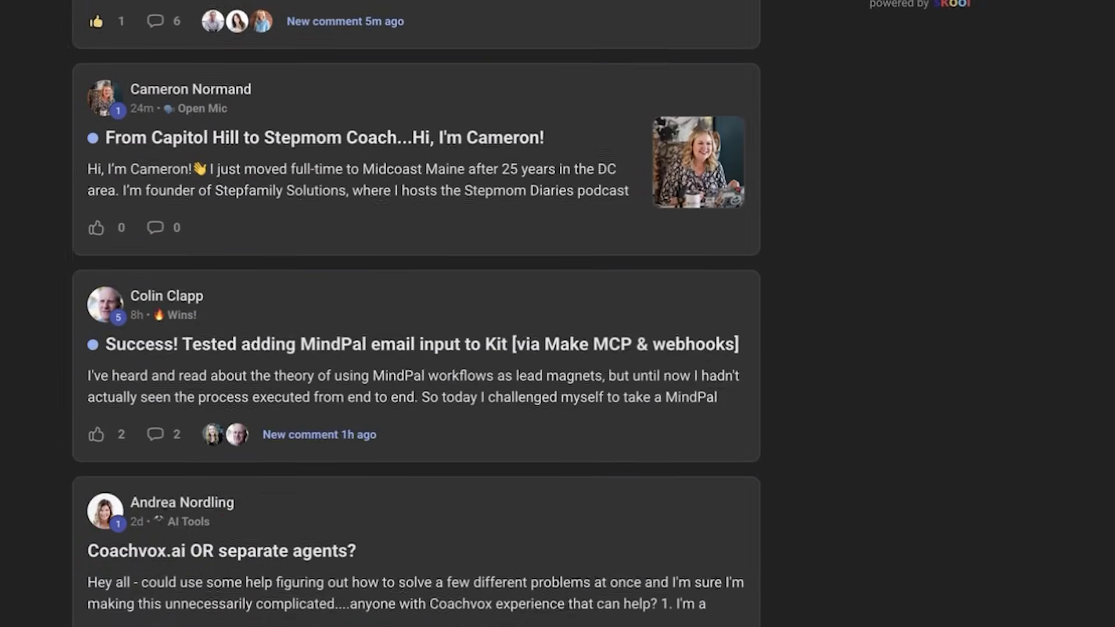
{"action": "scroll", "coordinate": [415, 313], "scroll_direction": "down", "scroll_amount": 2}
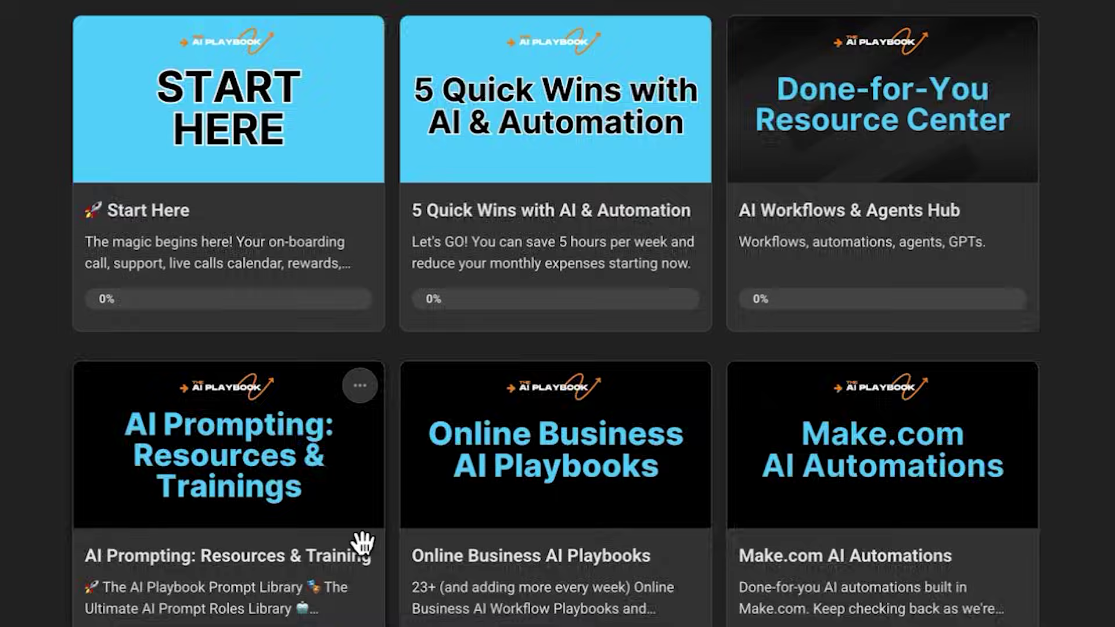
{"action": "scroll", "coordinate": [360, 499], "scroll_direction": "down", "scroll_amount": 3}
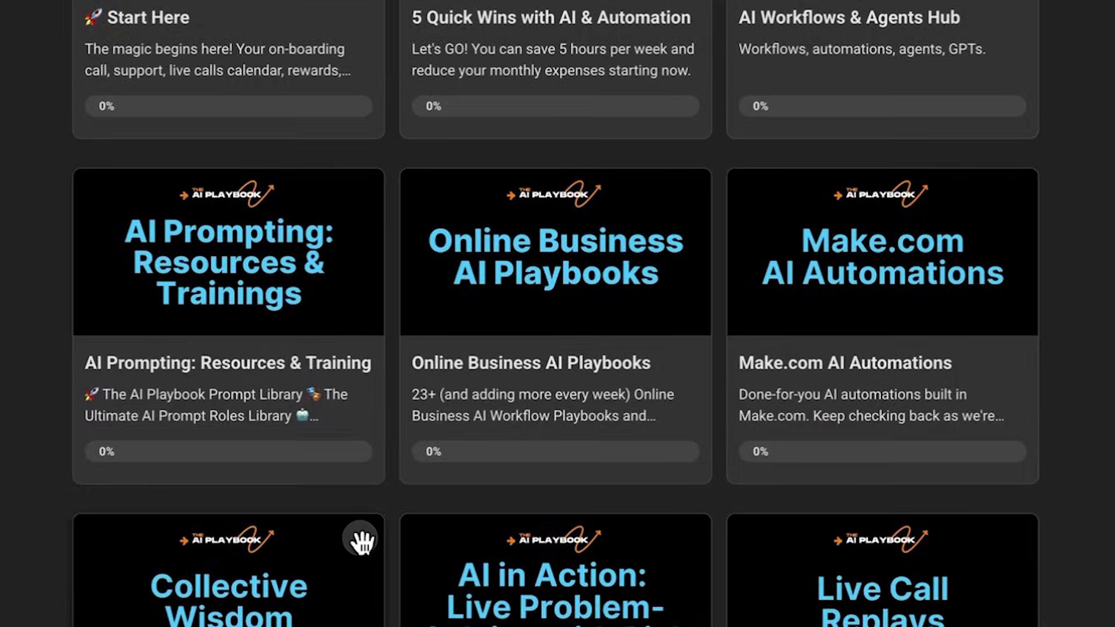